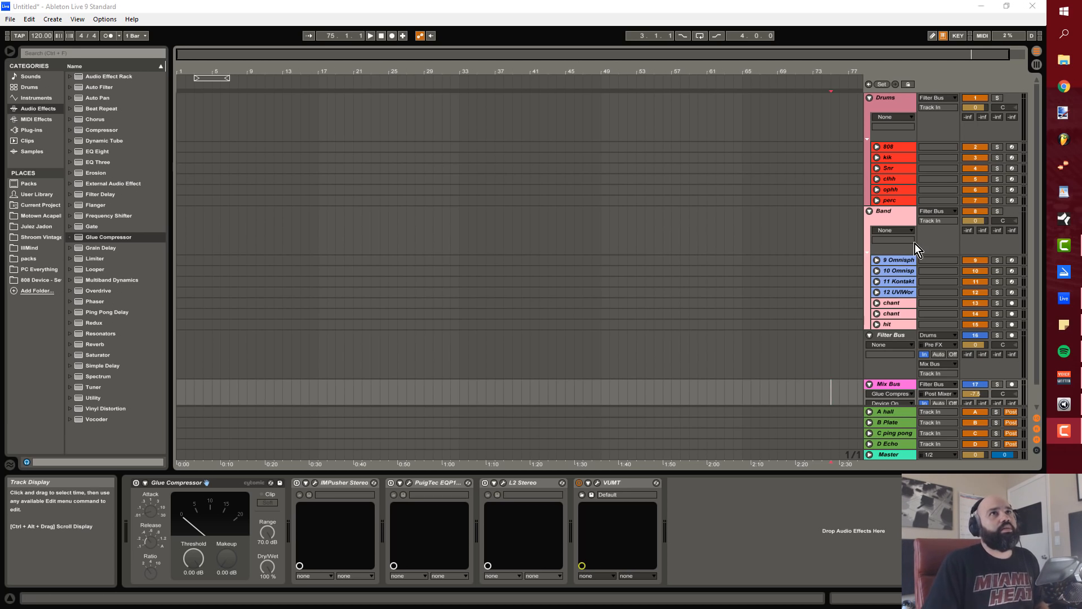
# Step: Examine the instruments and effects loaded on the individual drum tracks, from 808 to perc
pyautogui.click(901, 147)
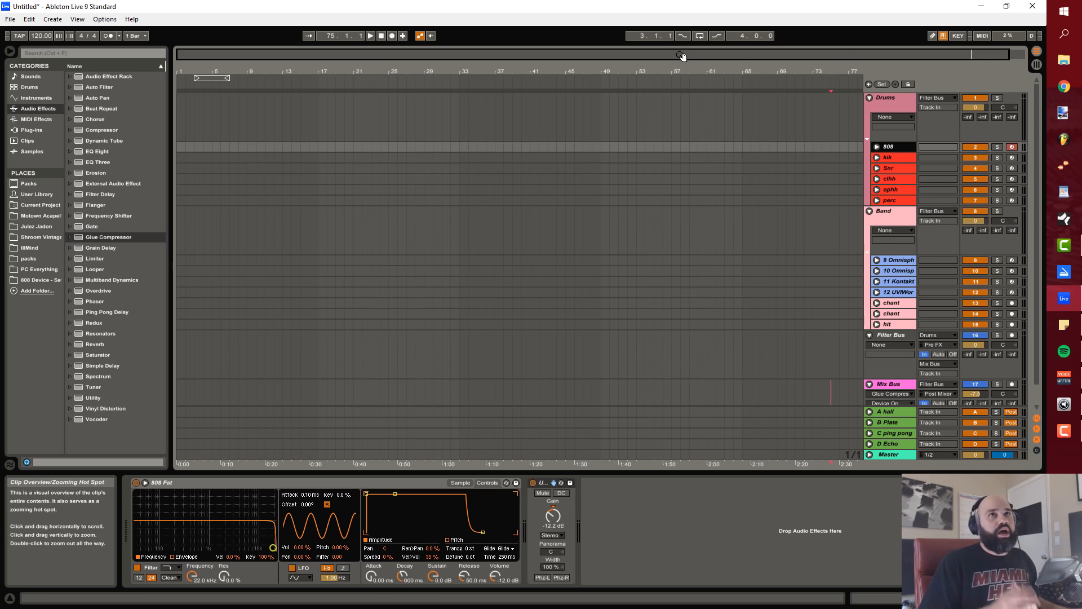
pyautogui.press('Tab')
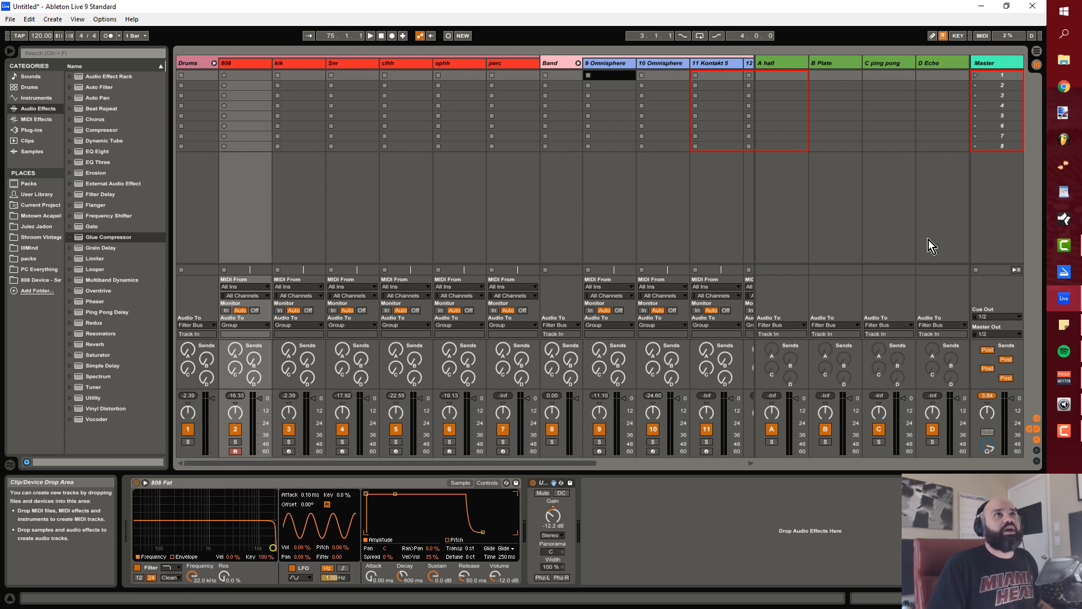
pyautogui.press('Tab')
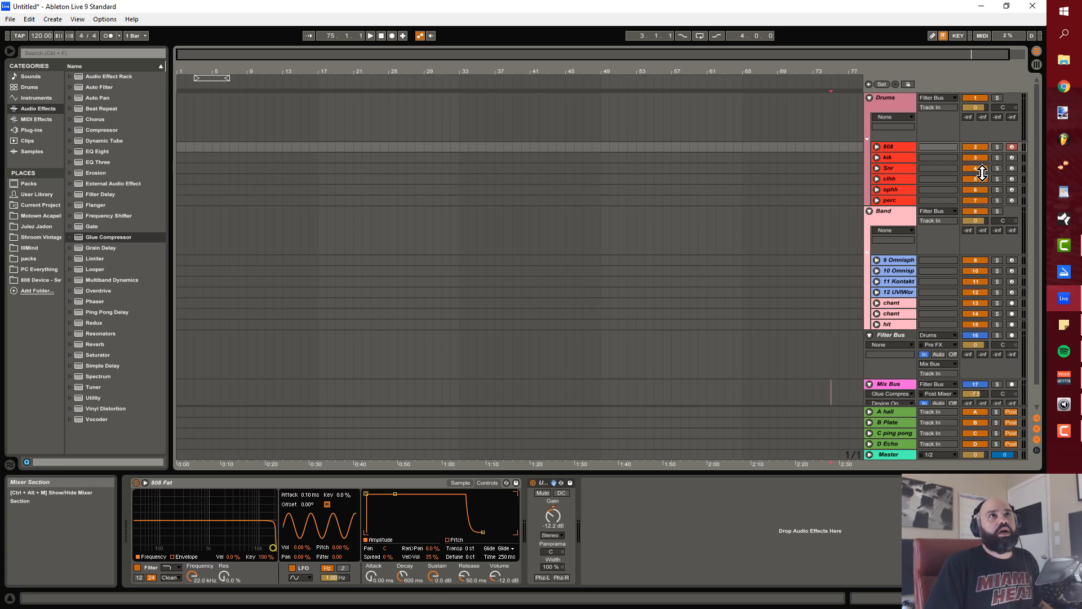
pyautogui.click(899, 158)
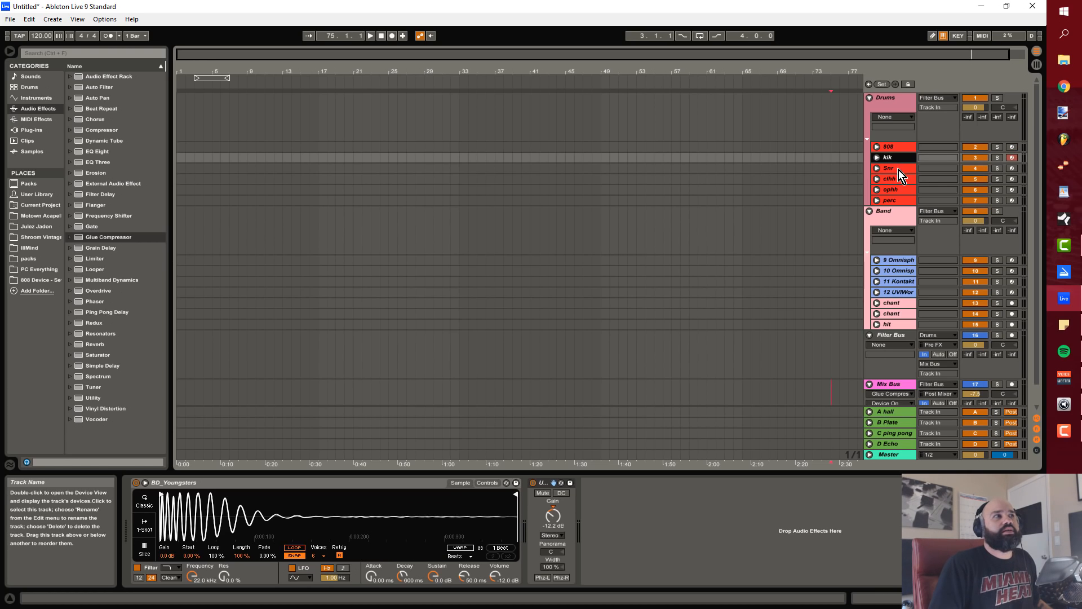
pyautogui.click(898, 170)
pyautogui.click(900, 178)
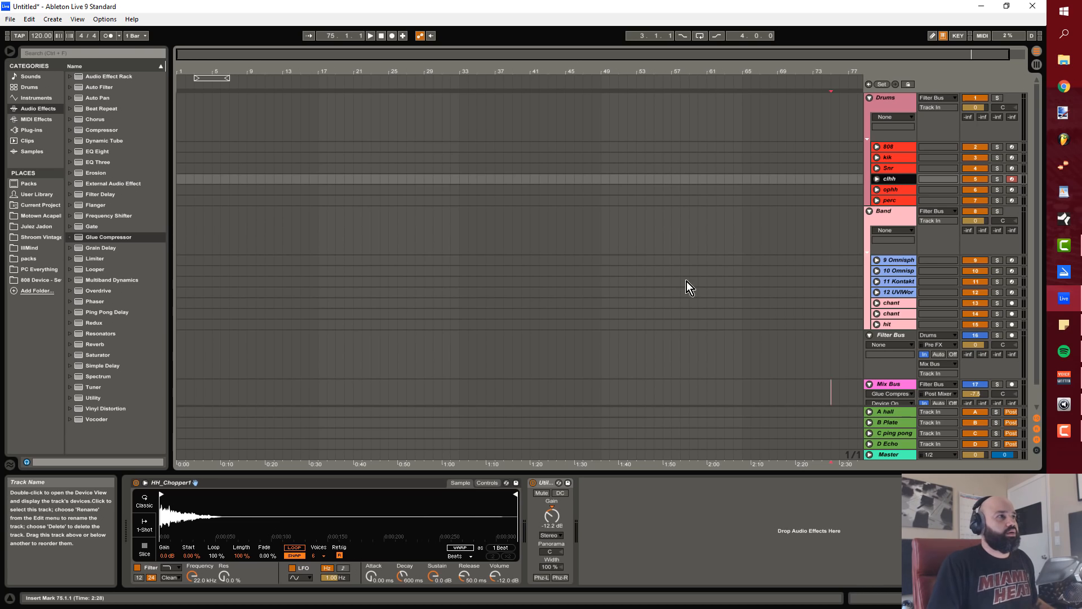
pyautogui.click(895, 191)
pyautogui.click(896, 200)
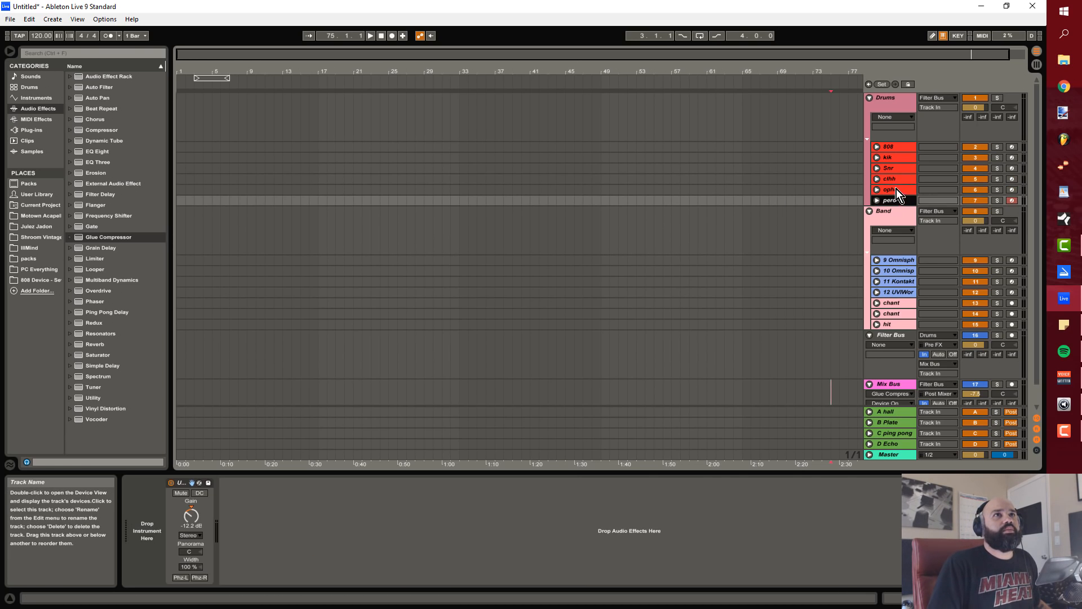
pyautogui.click(896, 179)
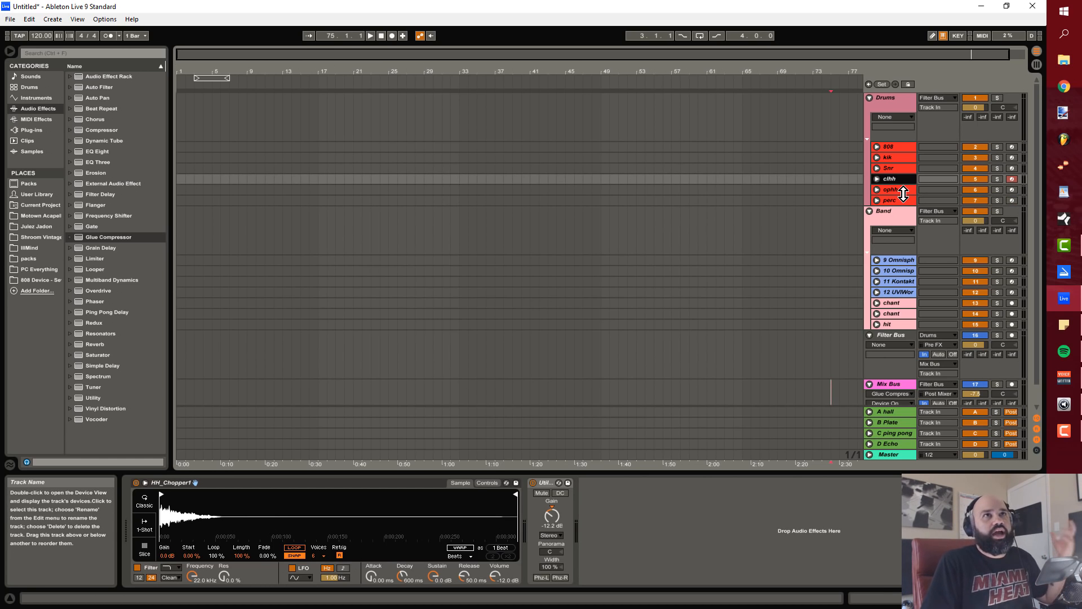
pyautogui.click(902, 148)
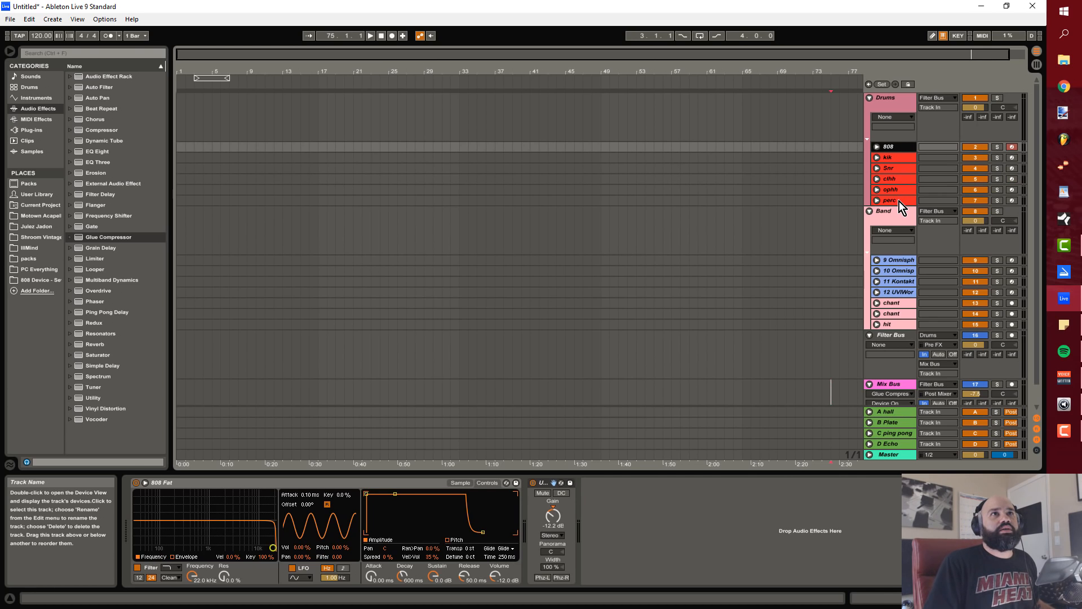
# Step: Select the drum tracks from 808 through perc together and check the track options available for them
pyautogui.keyDown('shift'); pyautogui.click(898, 201); pyautogui.keyUp('shift')
pyautogui.rightClick(901, 155)
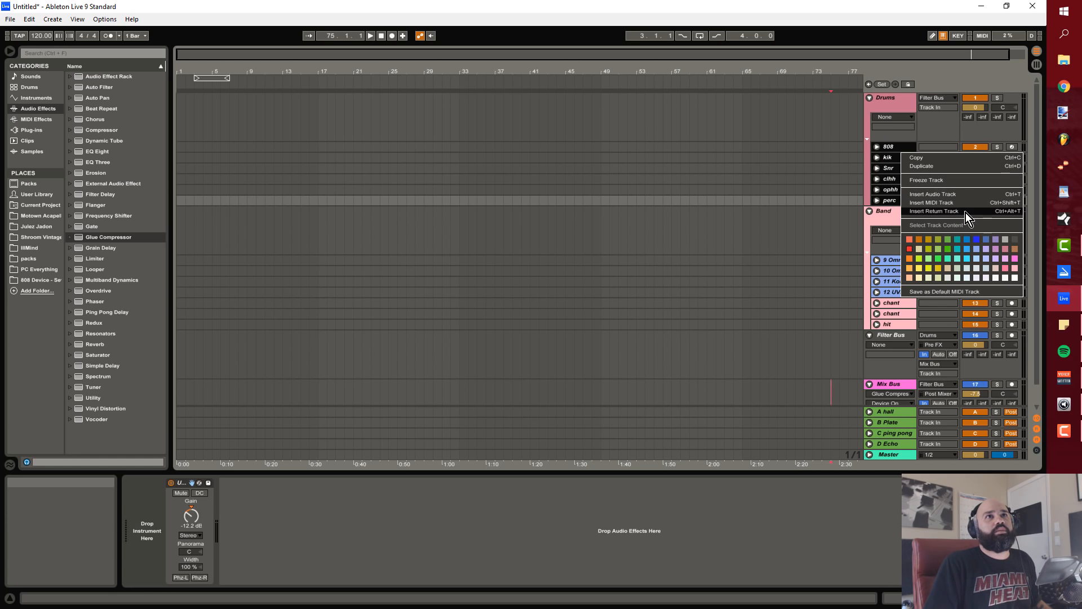
pyautogui.click(807, 164)
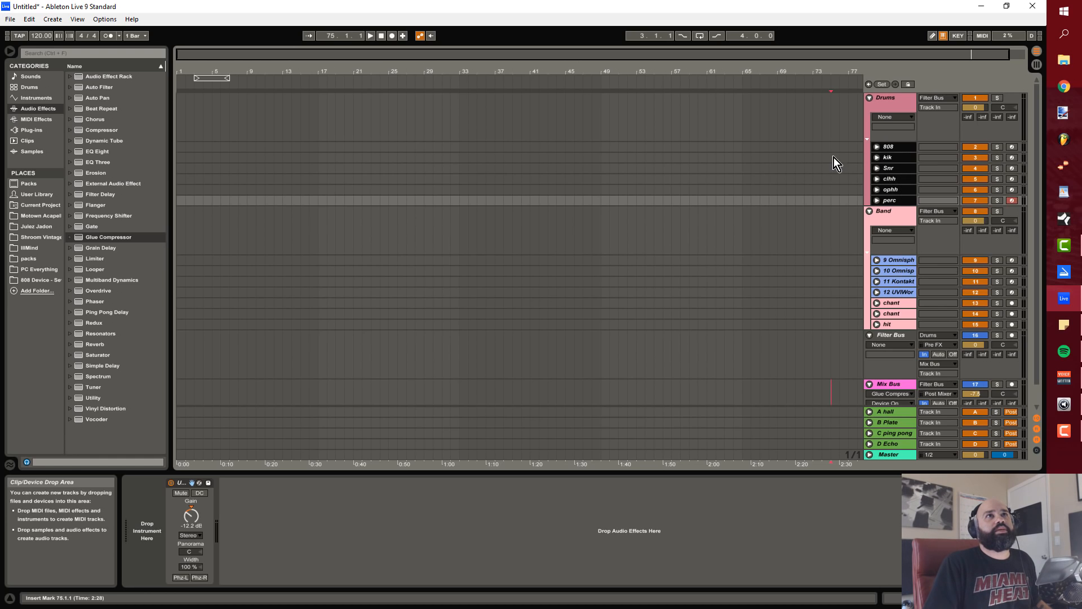
pyautogui.click(887, 99)
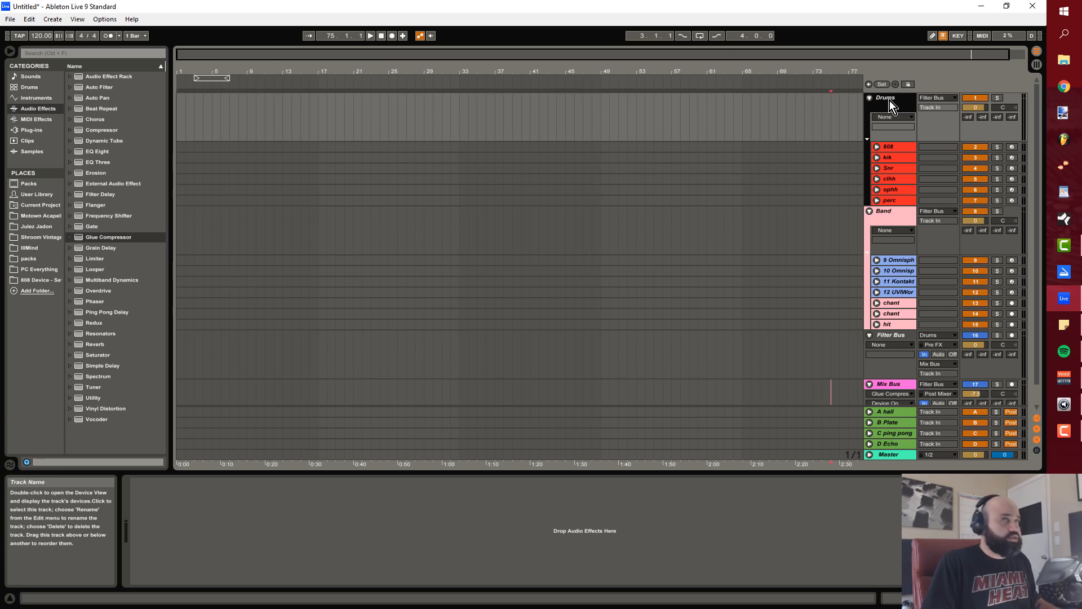
pyautogui.hotkey('ctrl', 'r')
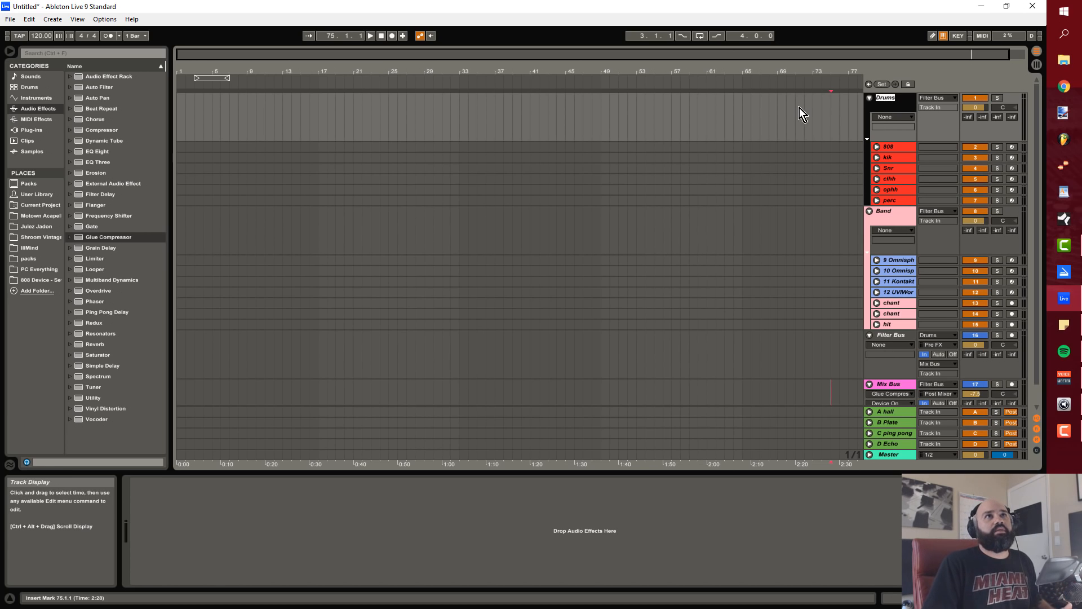
pyautogui.click(798, 108)
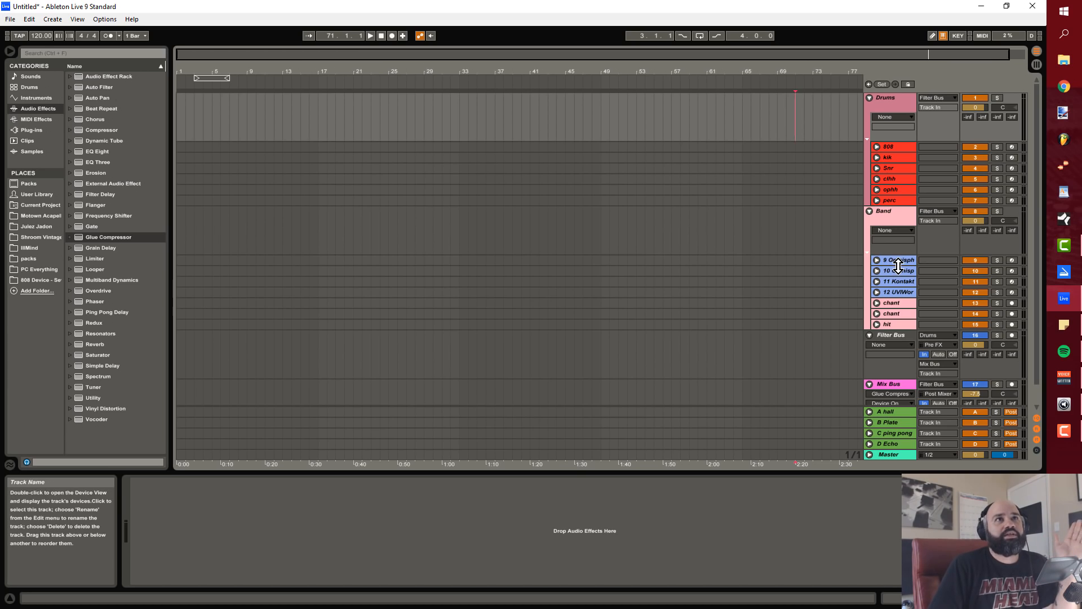
# Step: Examine the two chant tracks and the hit track in the Band group
pyautogui.click(902, 306)
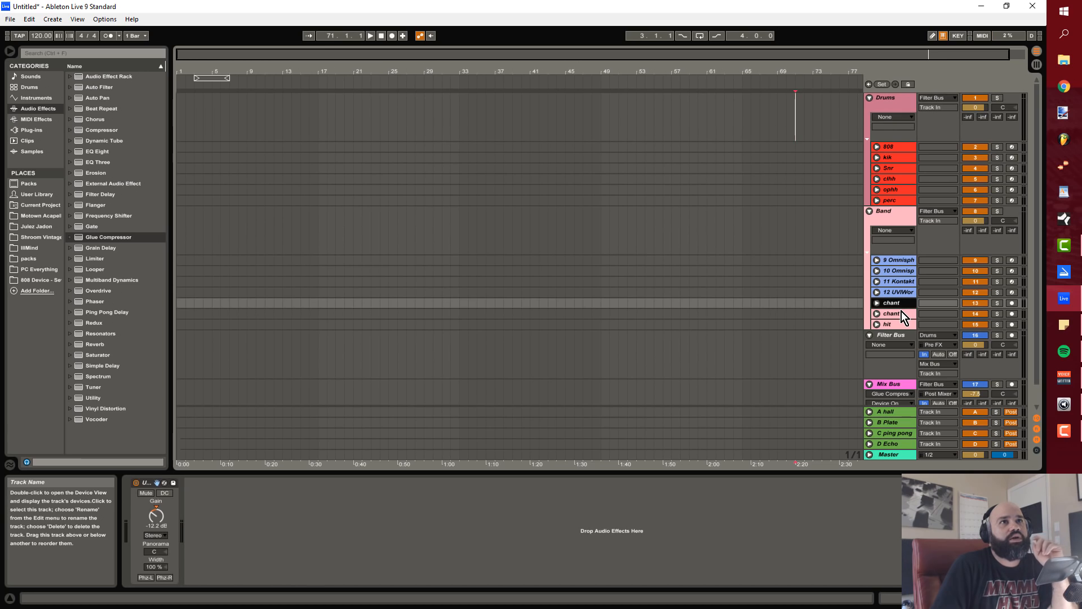
pyautogui.click(901, 313)
pyautogui.click(900, 323)
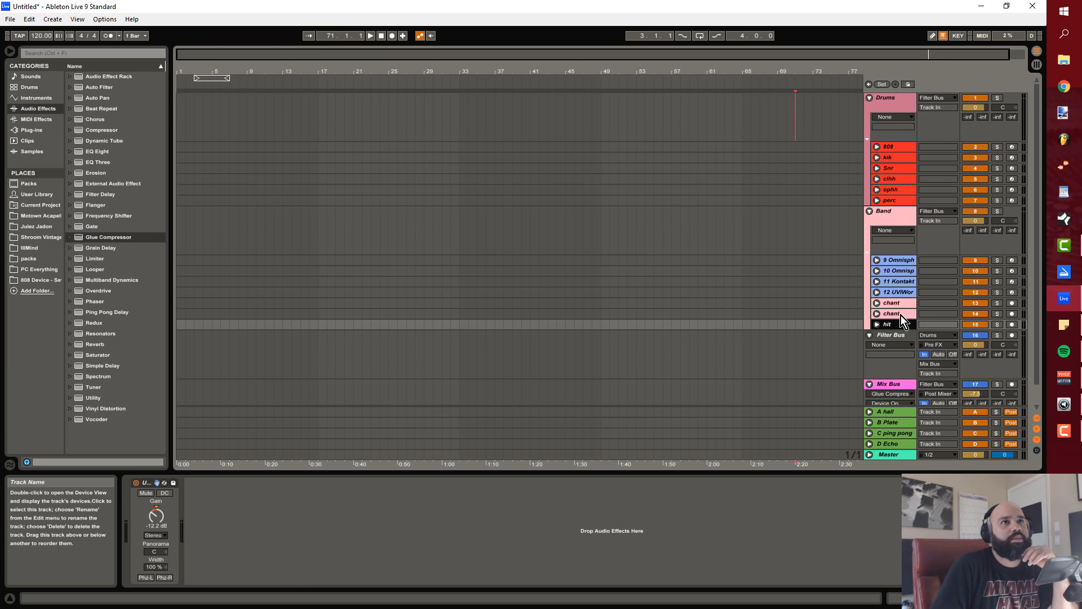
pyautogui.click(901, 316)
pyautogui.click(901, 305)
pyautogui.click(902, 315)
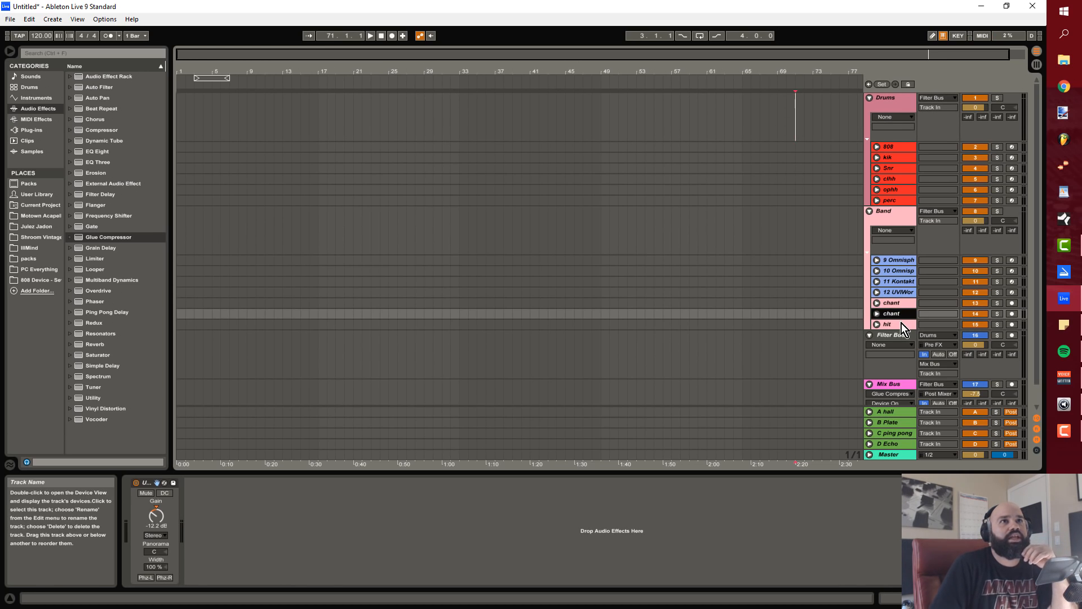
pyautogui.click(901, 323)
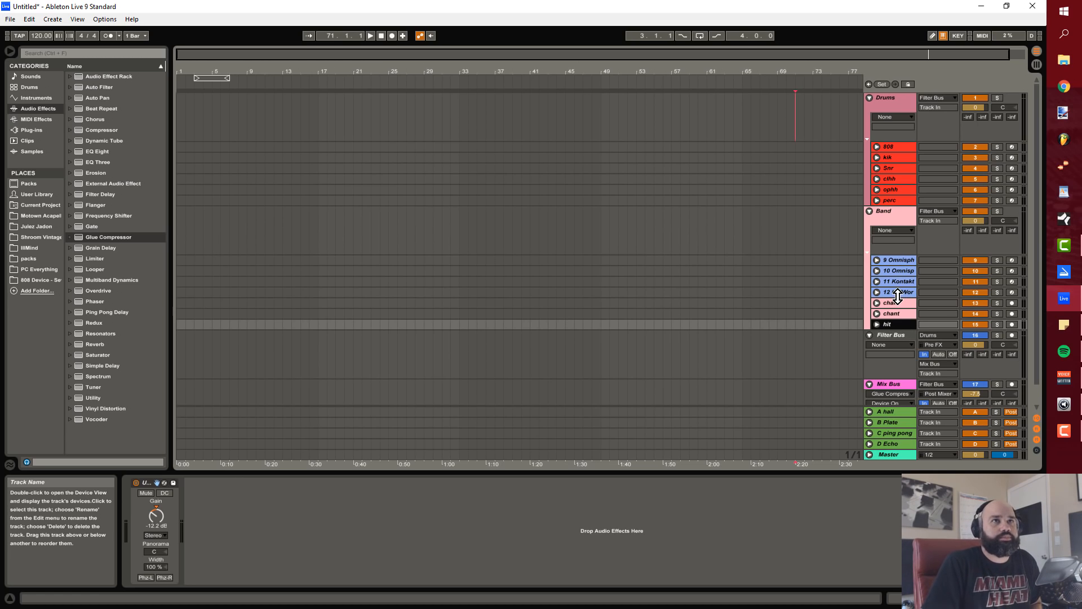
pyautogui.click(895, 304)
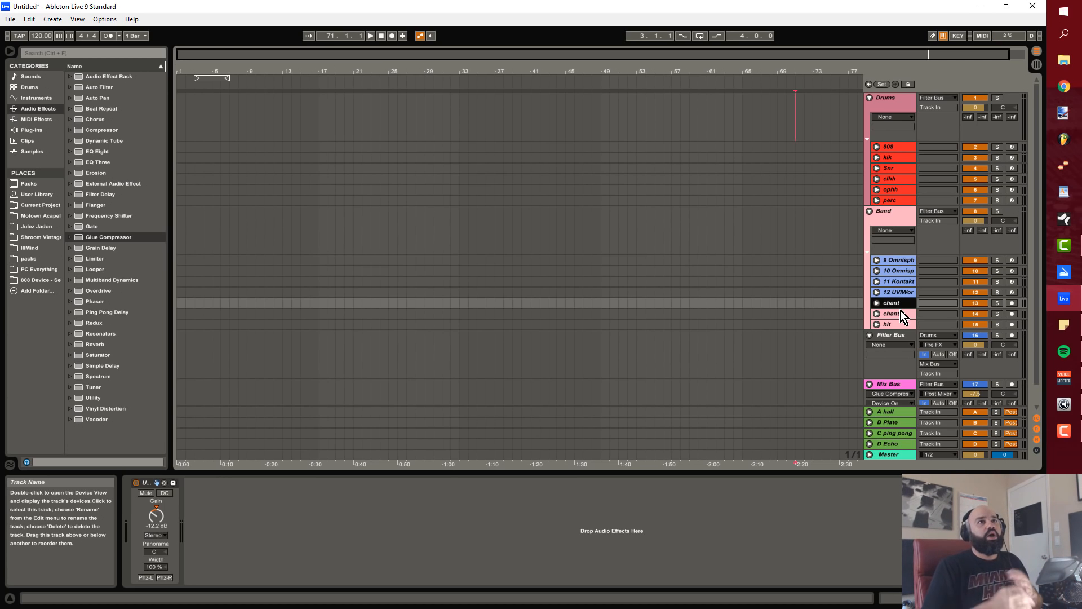
pyautogui.click(901, 314)
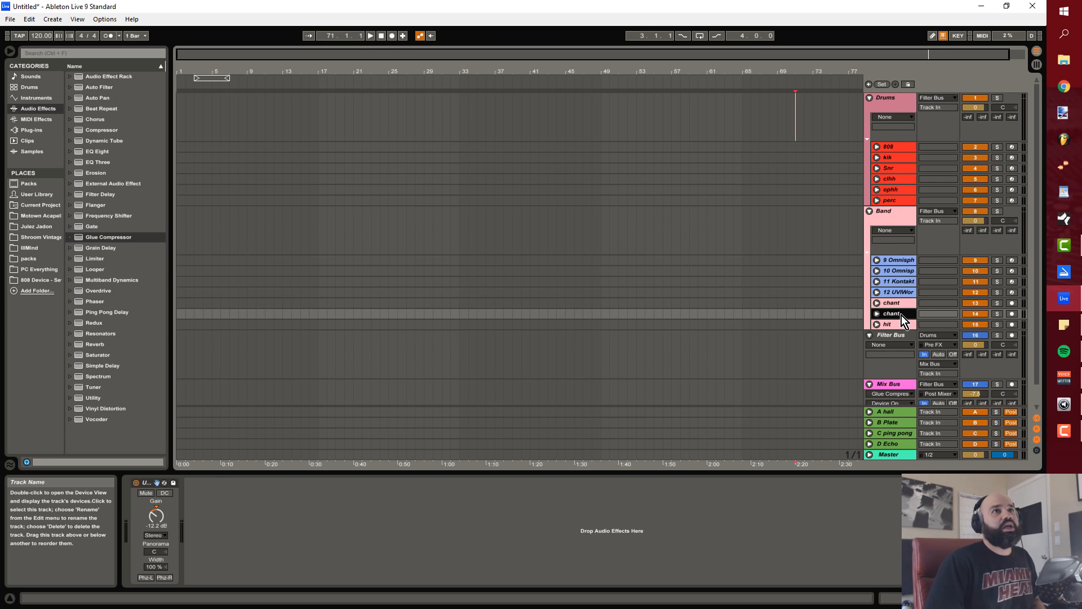
pyautogui.click(901, 325)
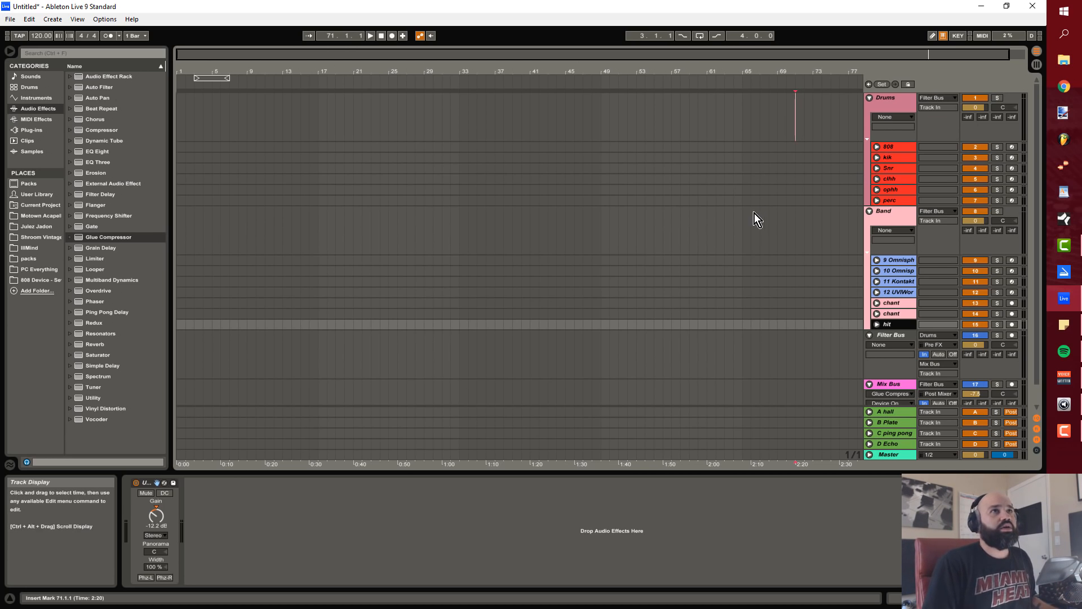
# Step: Collapse the Drums and Band groups in Session View and display the Mix Bus track's device chain
pyautogui.press('Tab')
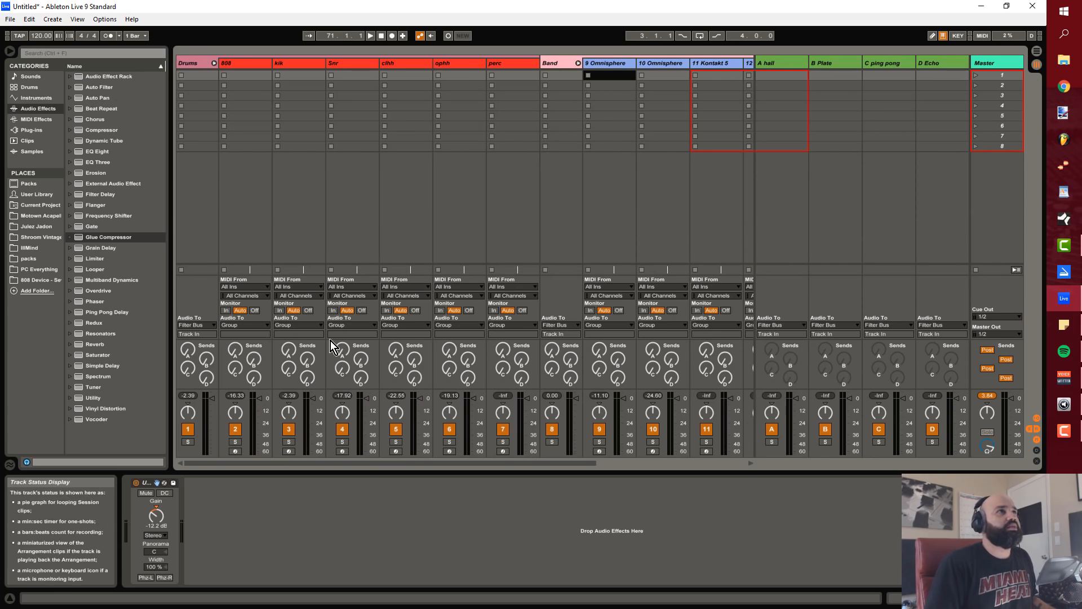
pyautogui.click(578, 64)
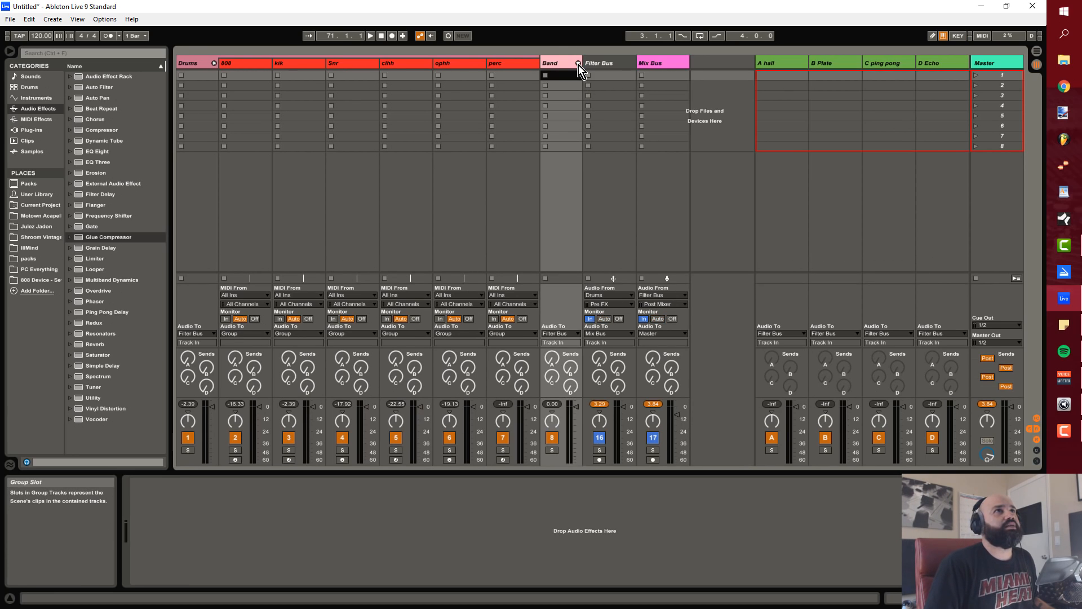
pyautogui.click(215, 63)
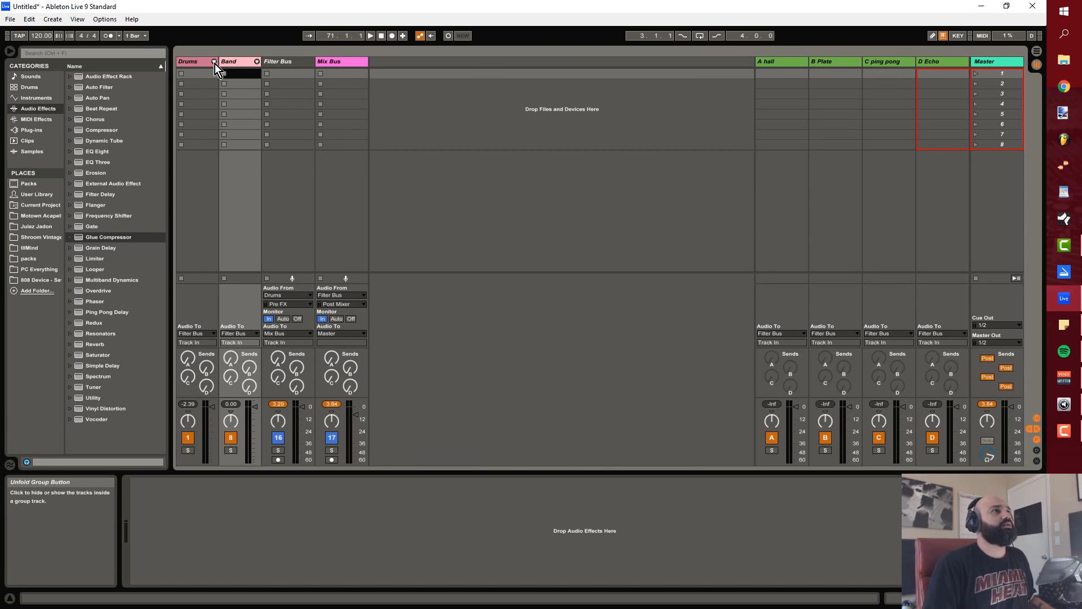
pyautogui.click(214, 63)
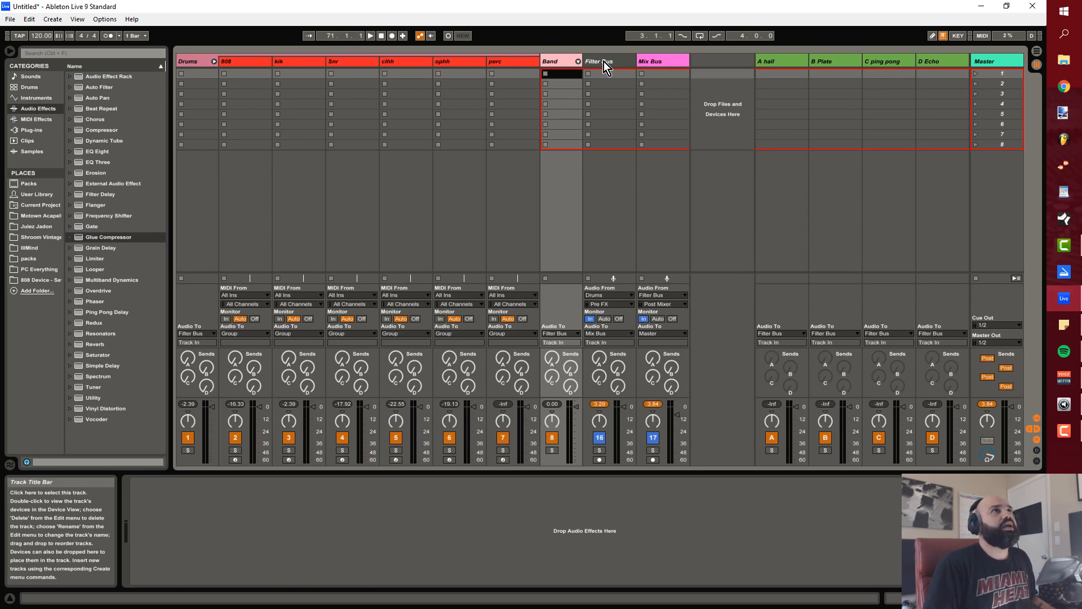
pyautogui.click(577, 61)
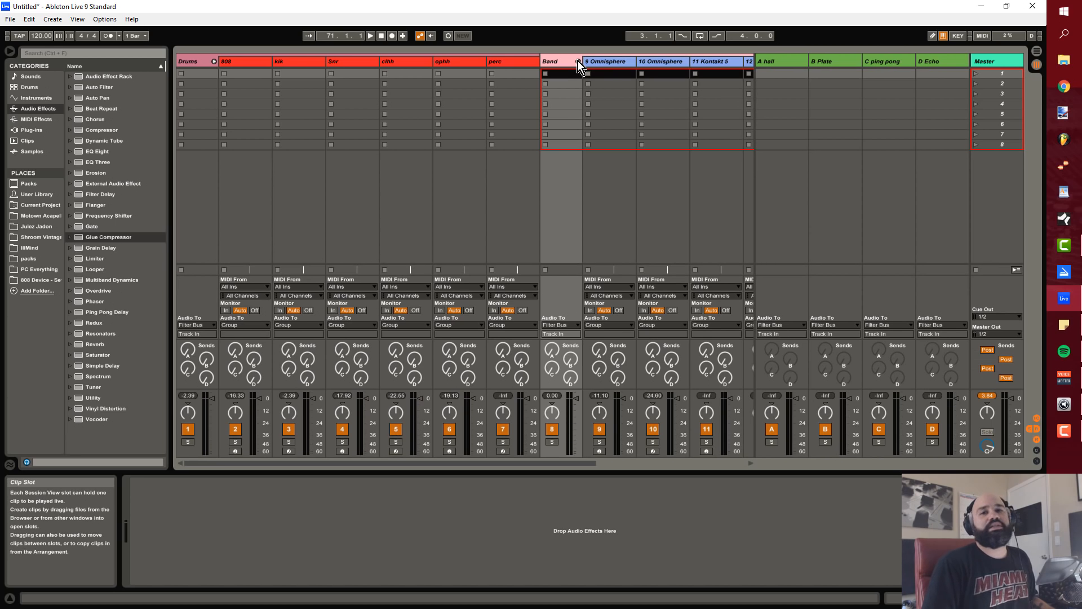
pyautogui.click(214, 62)
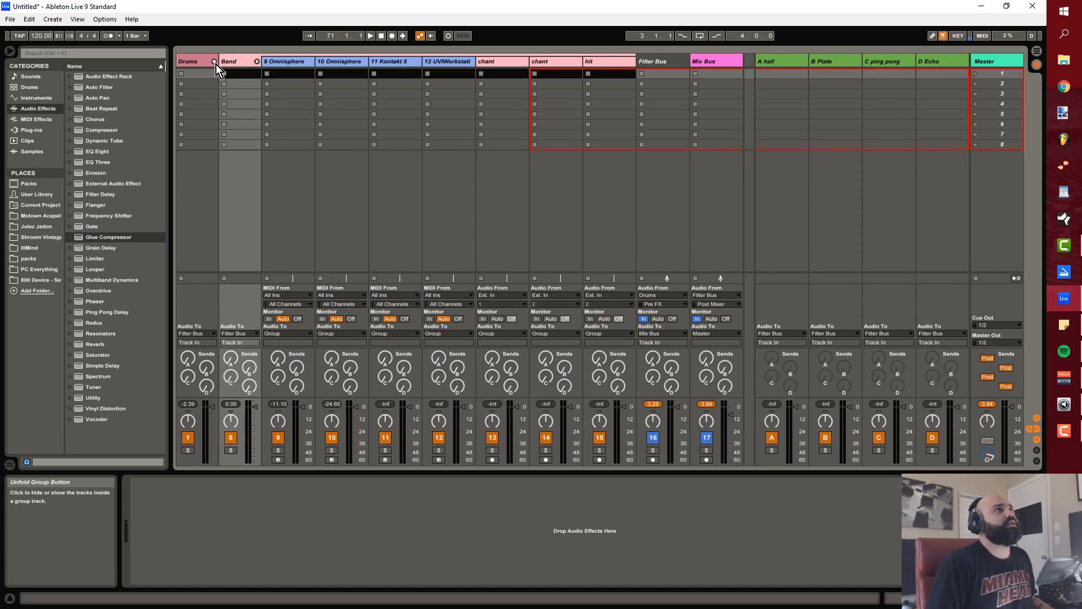
pyautogui.click(257, 63)
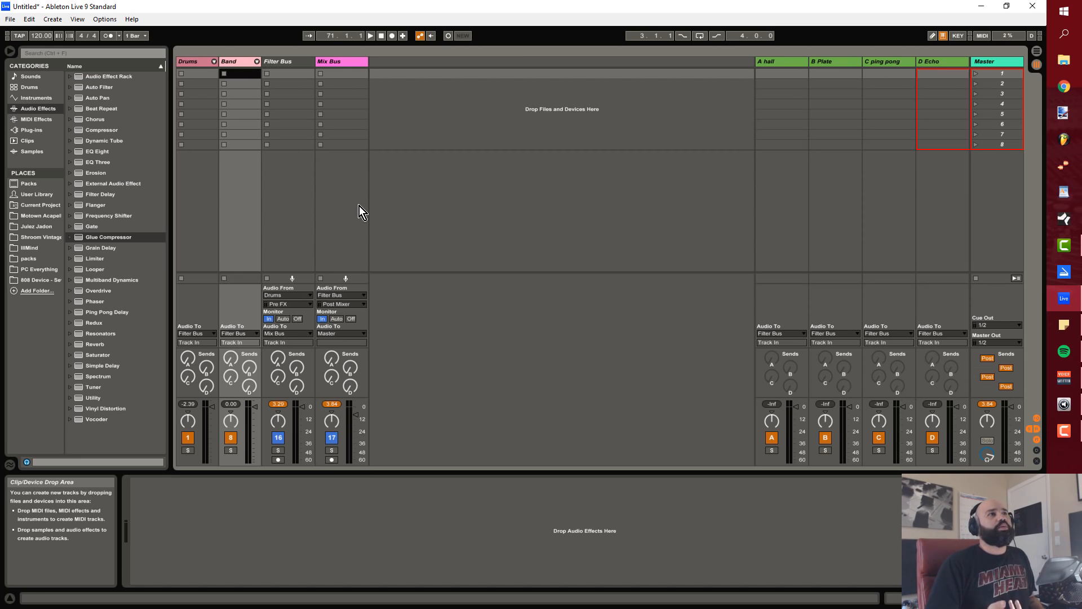
pyautogui.click(343, 63)
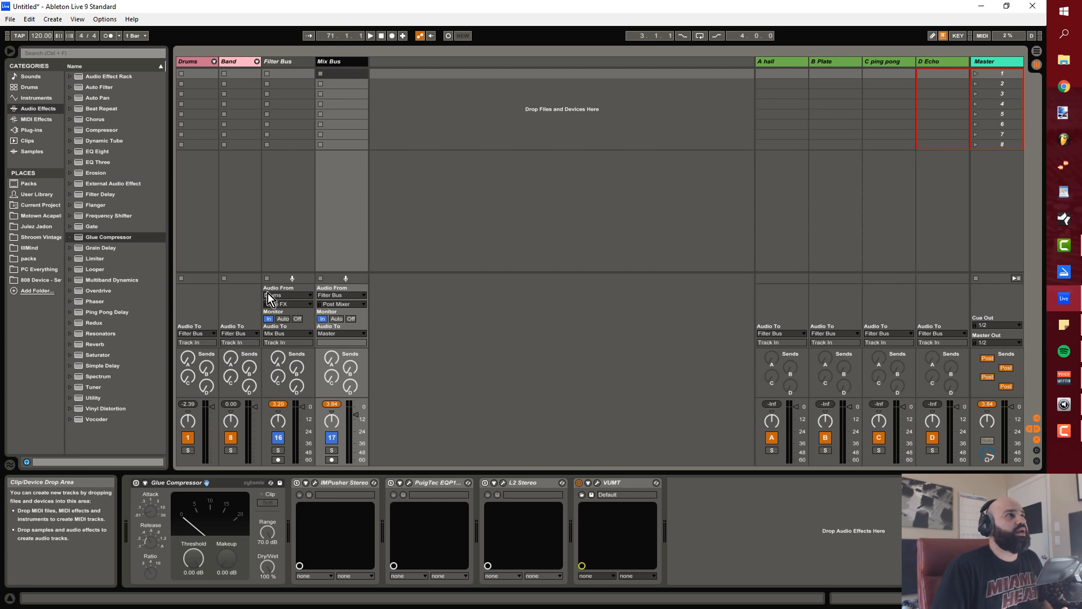
# Step: Route the audio output of the Drums and Band groups to Master
pyautogui.click(214, 334)
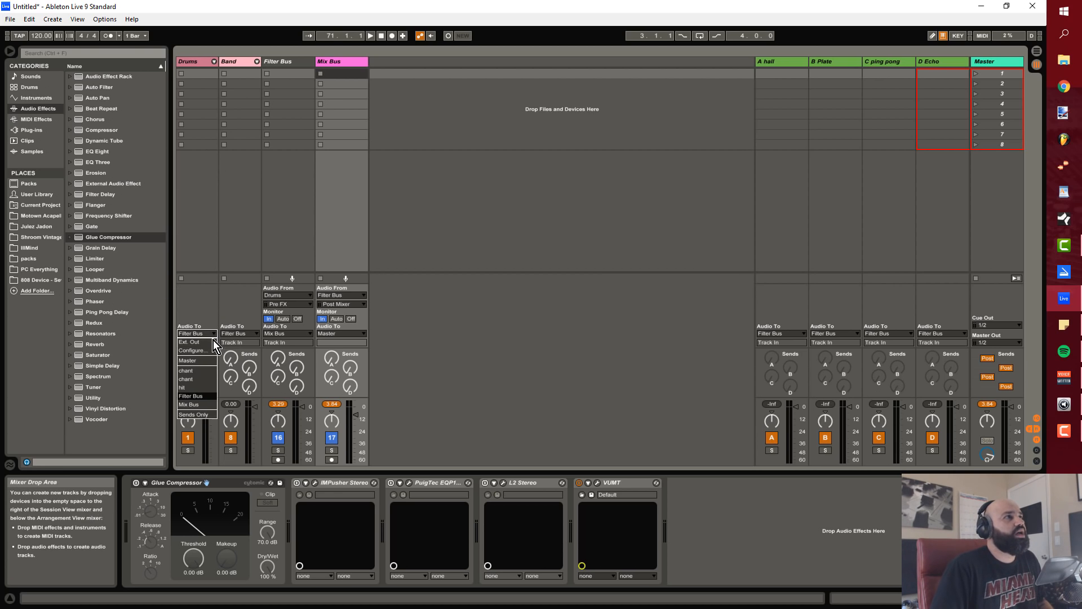
pyautogui.click(205, 360)
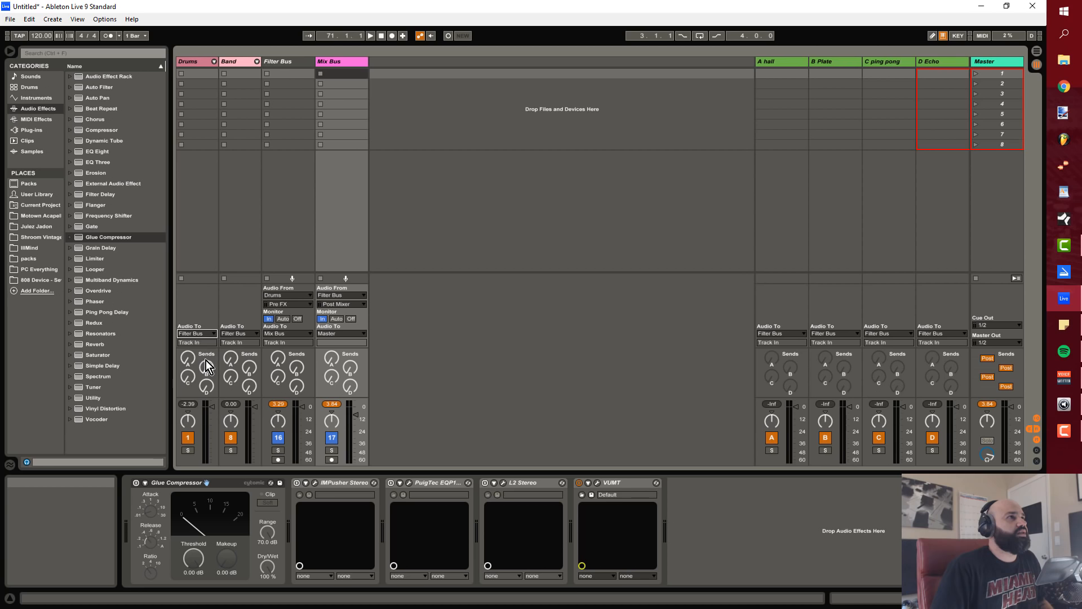
pyautogui.click(256, 333)
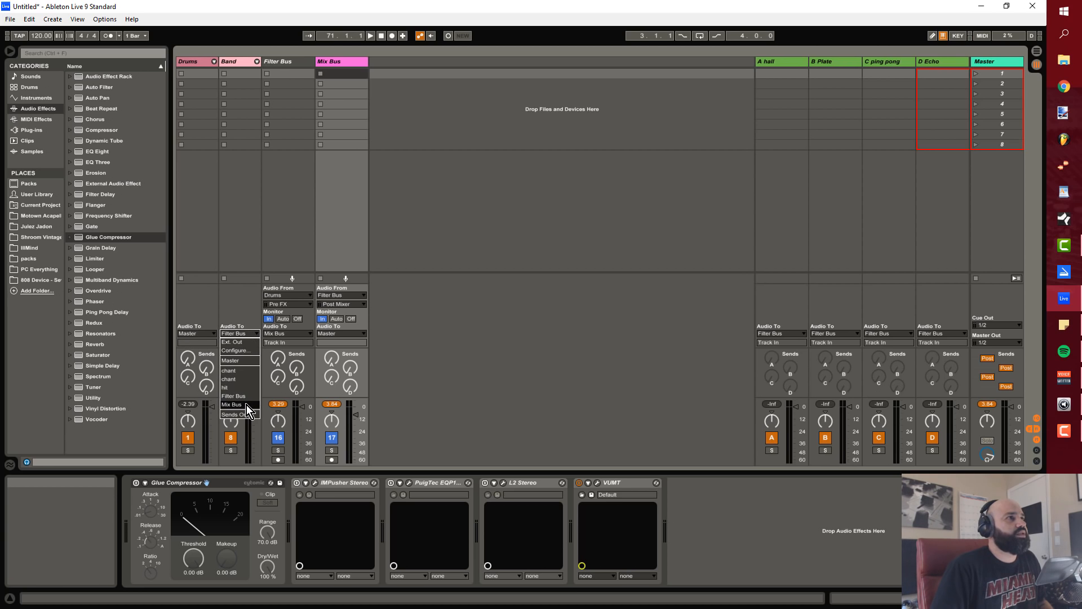
pyautogui.click(249, 363)
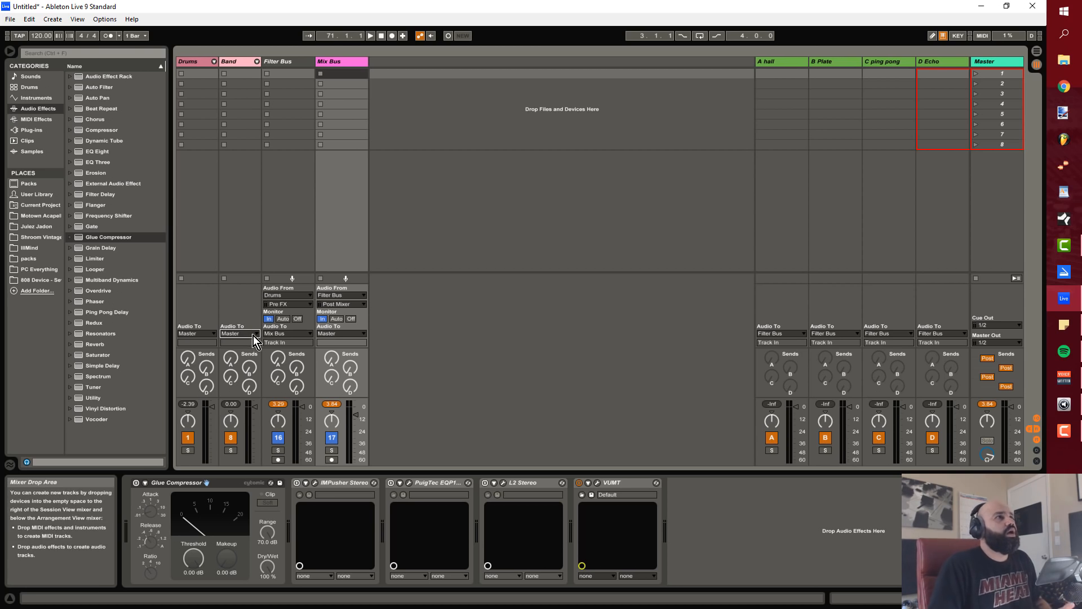
# Step: Route the Band and Drums groups' audio output to Filter Bus, and the Filter Bus track's output to Mix Bus
pyautogui.click(248, 333)
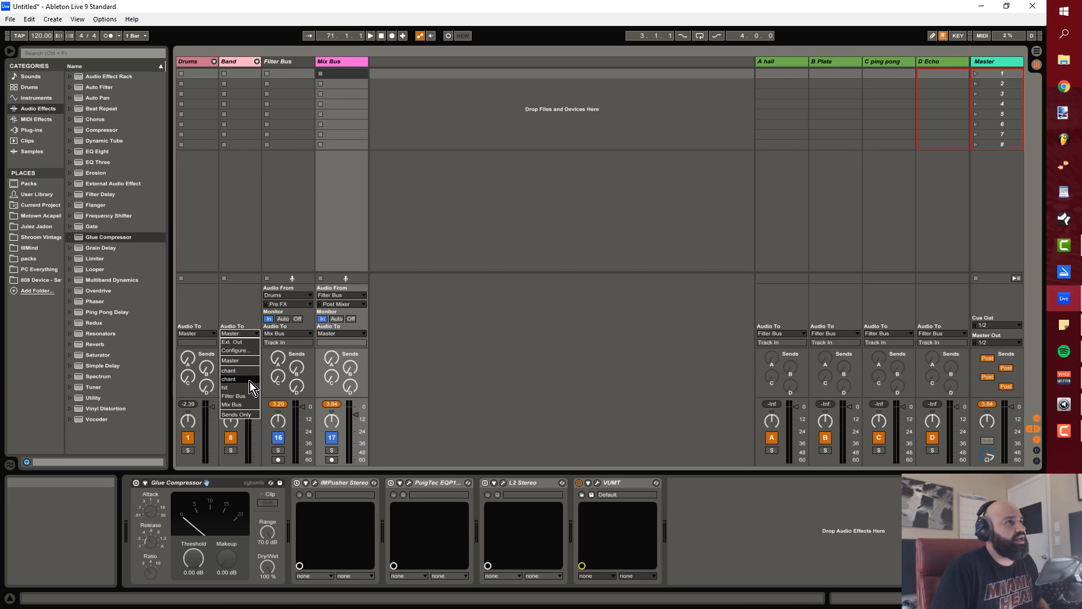
pyautogui.click(251, 397)
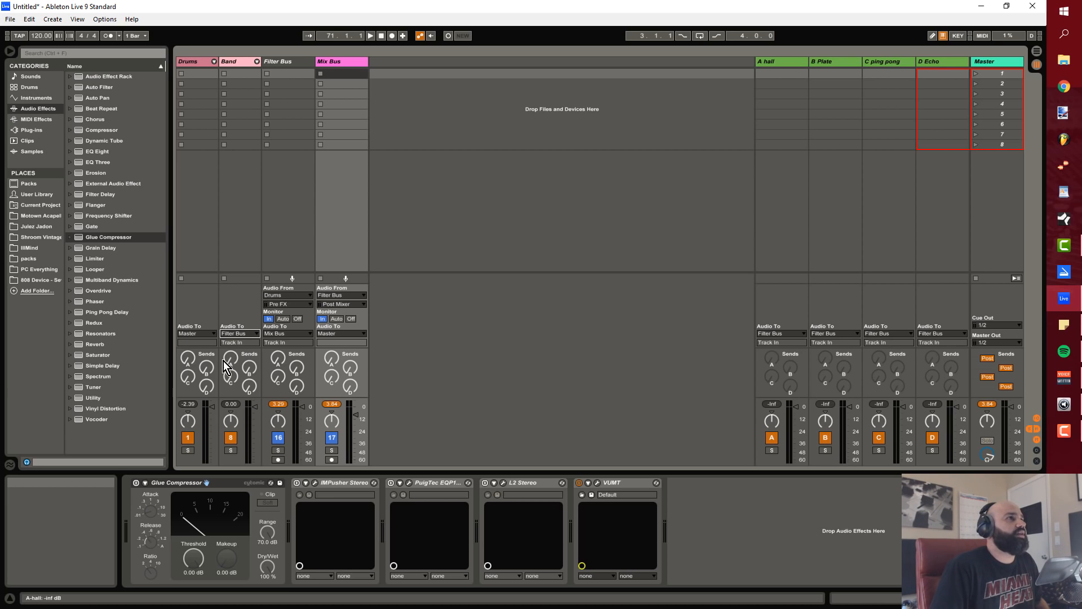
pyautogui.click(212, 337)
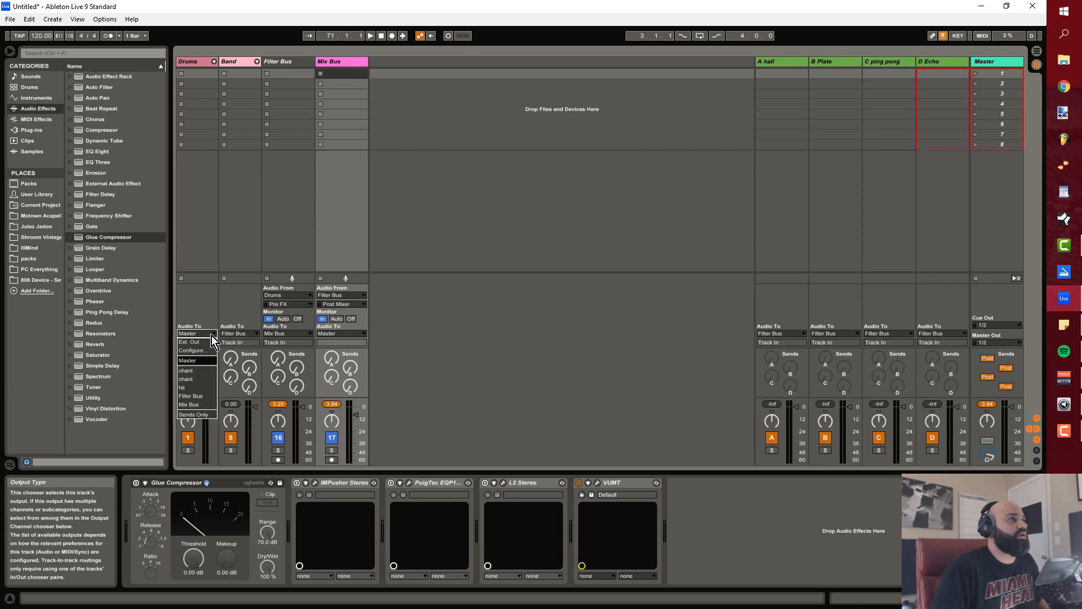
pyautogui.click(211, 394)
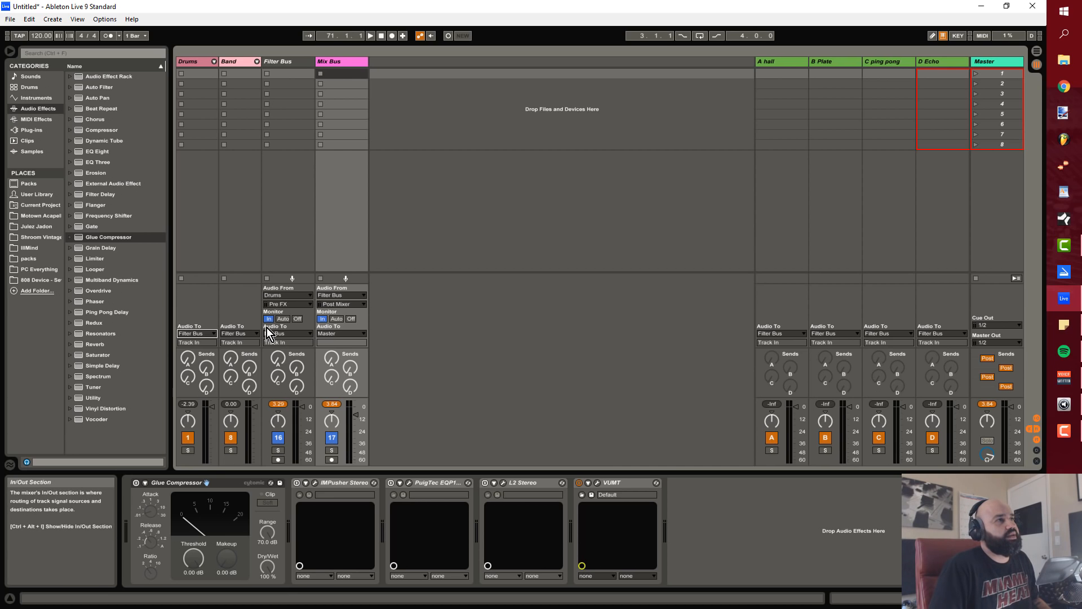
pyautogui.click(298, 332)
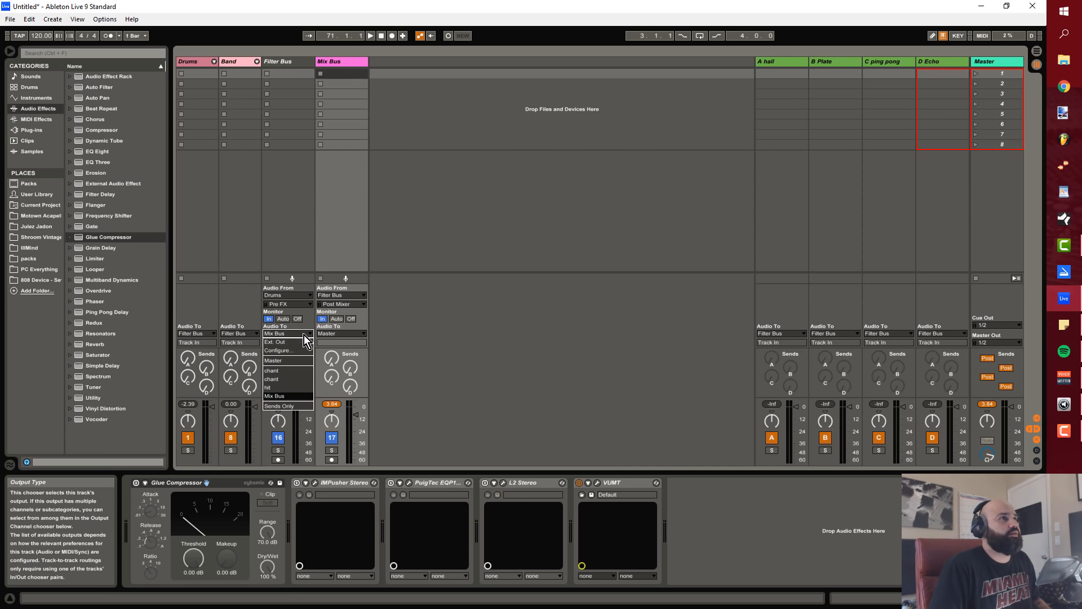
pyautogui.click(295, 395)
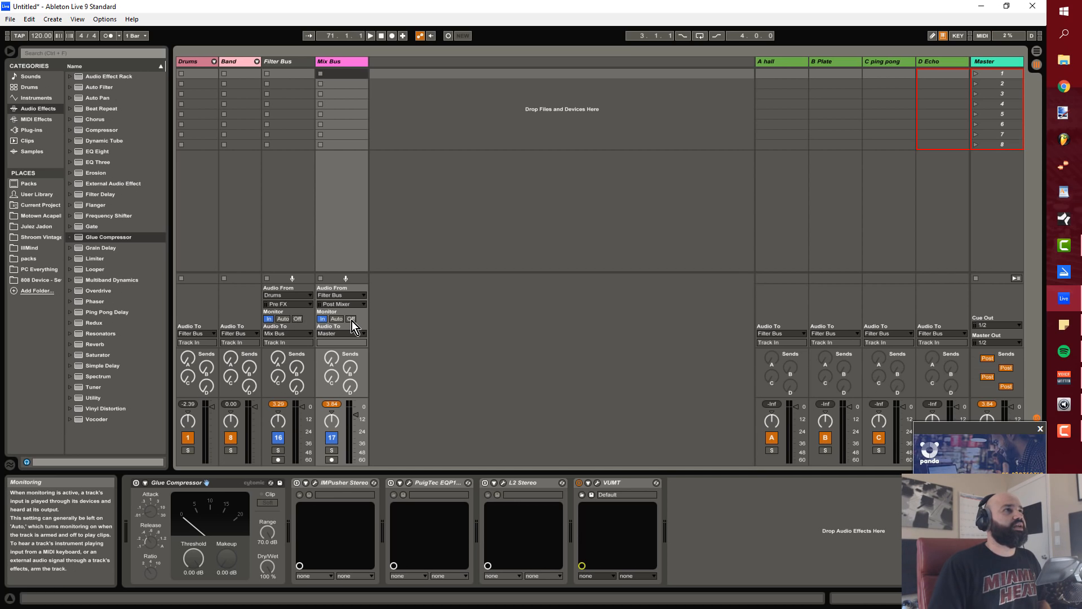
# Step: Turn off monitoring on the Filter Bus and Mix Bus tracks, and select the kik track inside the expanded Drums group
pyautogui.click(300, 319)
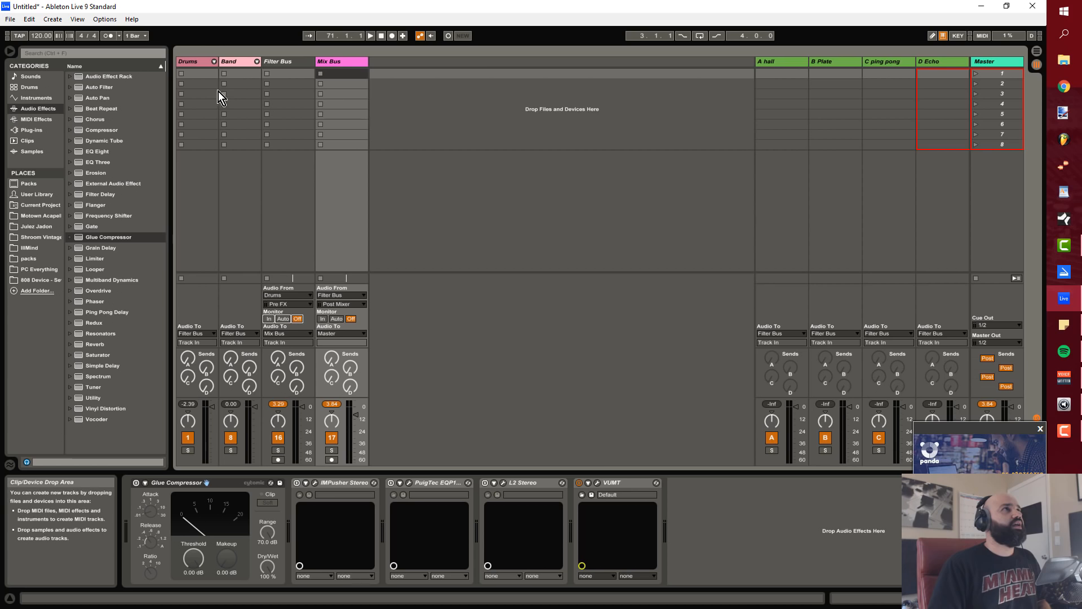
pyautogui.click(214, 61)
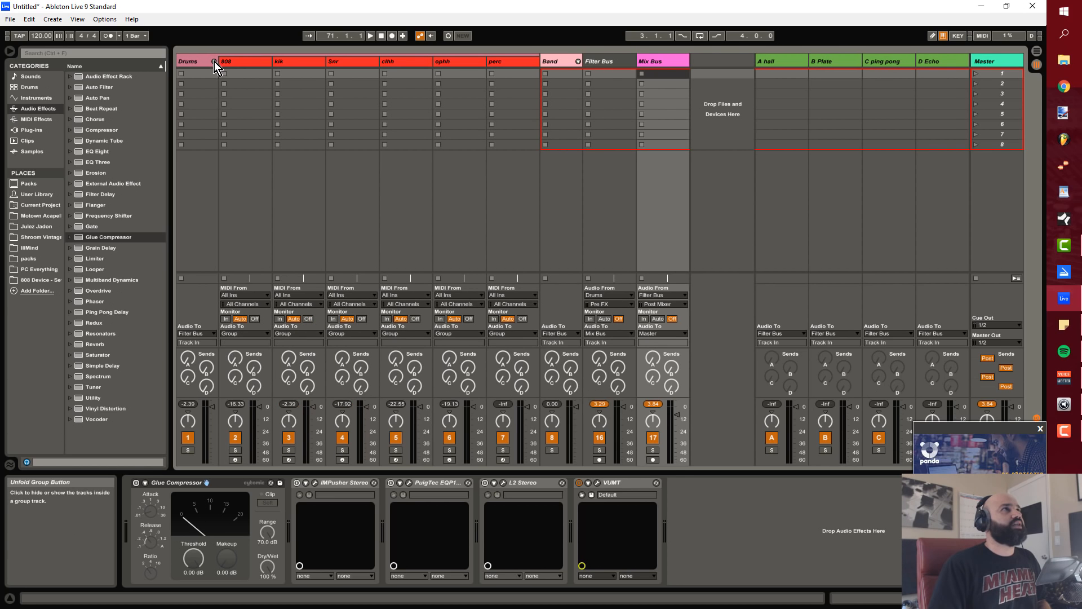
pyautogui.click(297, 63)
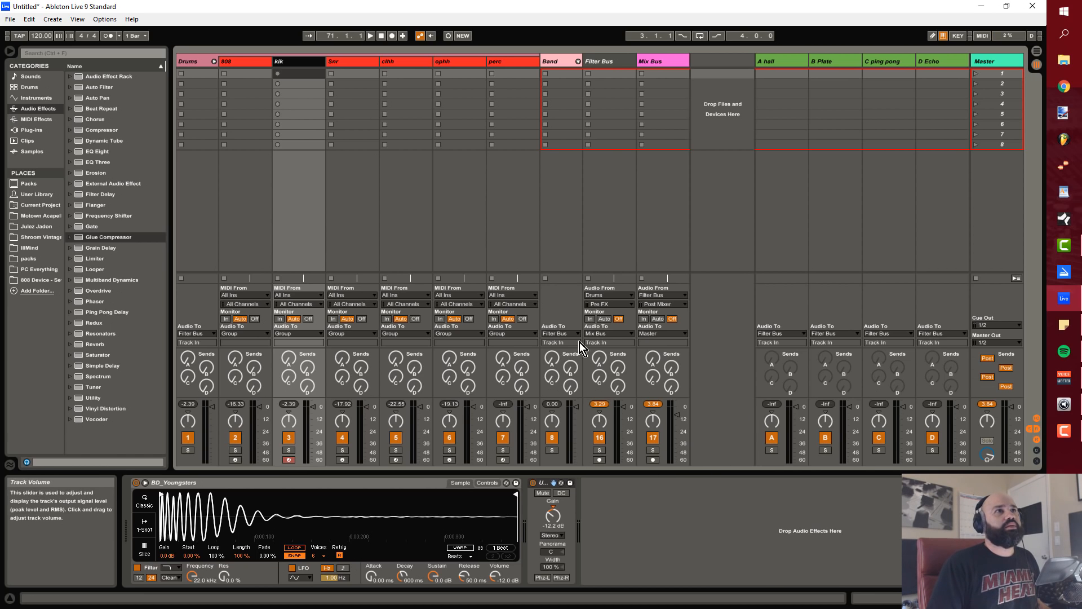
# Step: Set input monitoring to In on the Filter Bus and Mix Bus tracks
pyautogui.click(589, 319)
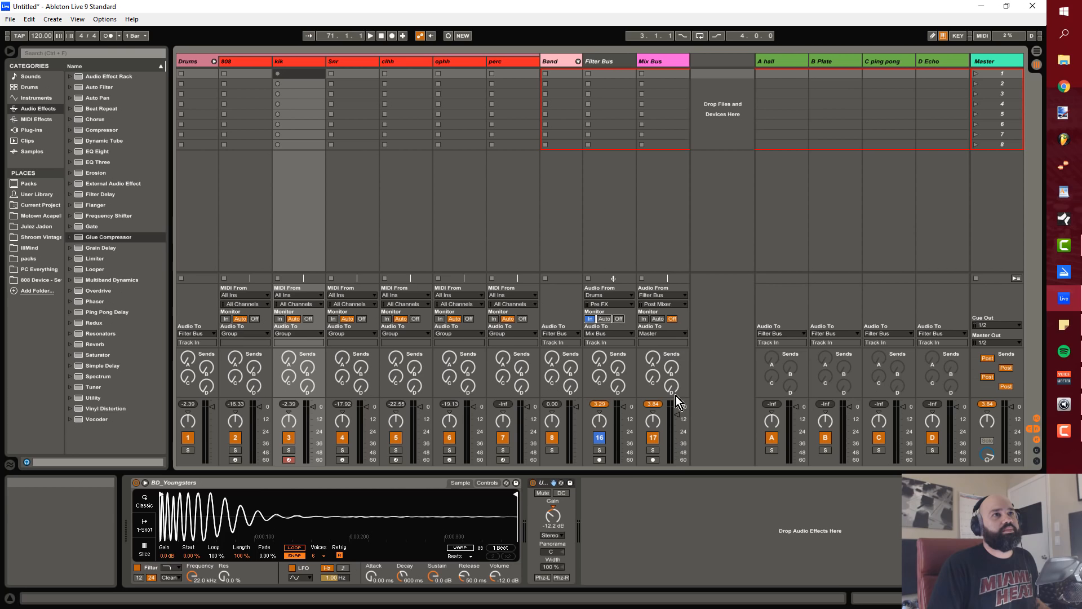
pyautogui.click(643, 319)
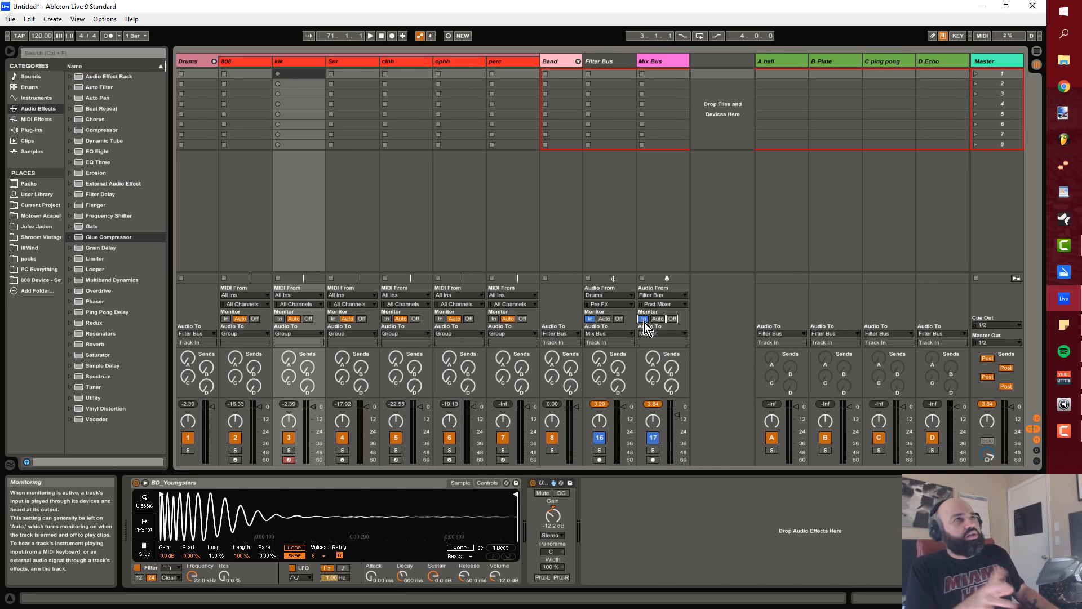
# Step: Look through the device chains of the 808, kik, Snr, clhh and ophh tracks in the Drums group
pyautogui.click(256, 62)
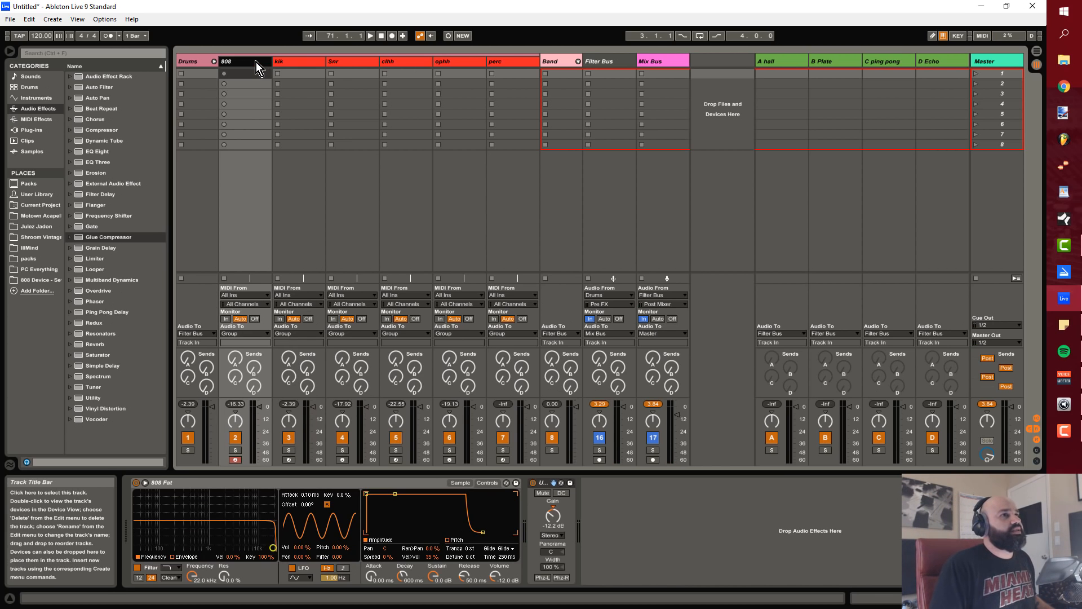
pyautogui.click(306, 62)
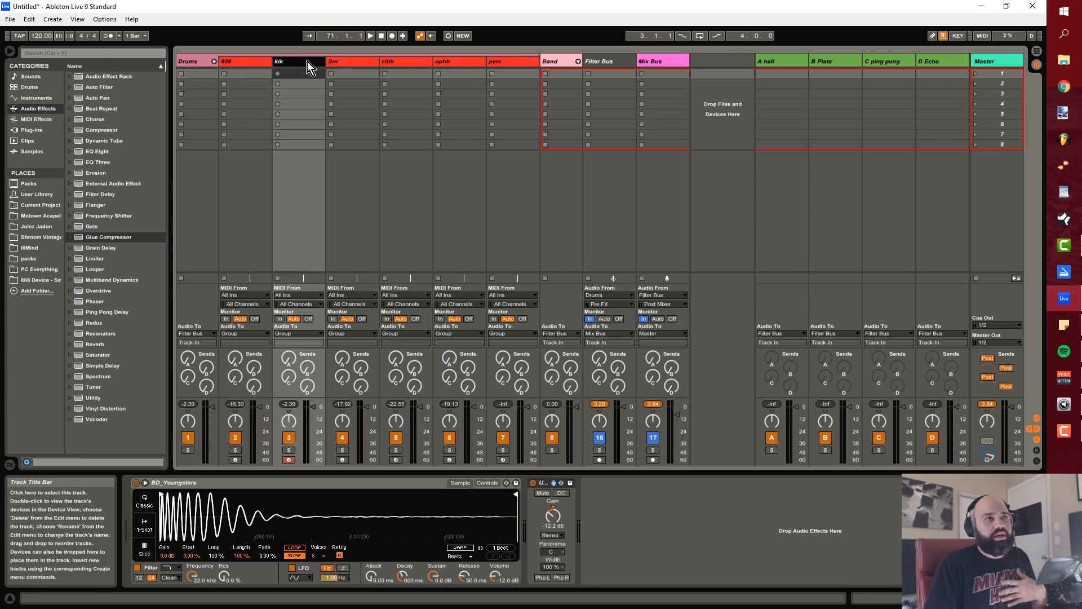
pyautogui.click(348, 61)
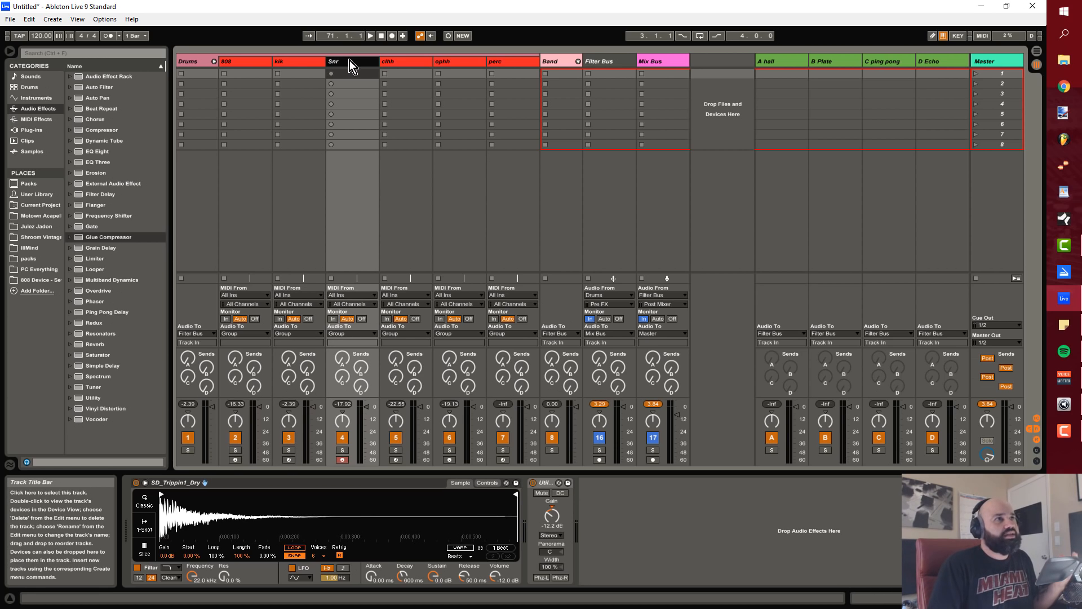
pyautogui.click(414, 62)
pyautogui.click(472, 62)
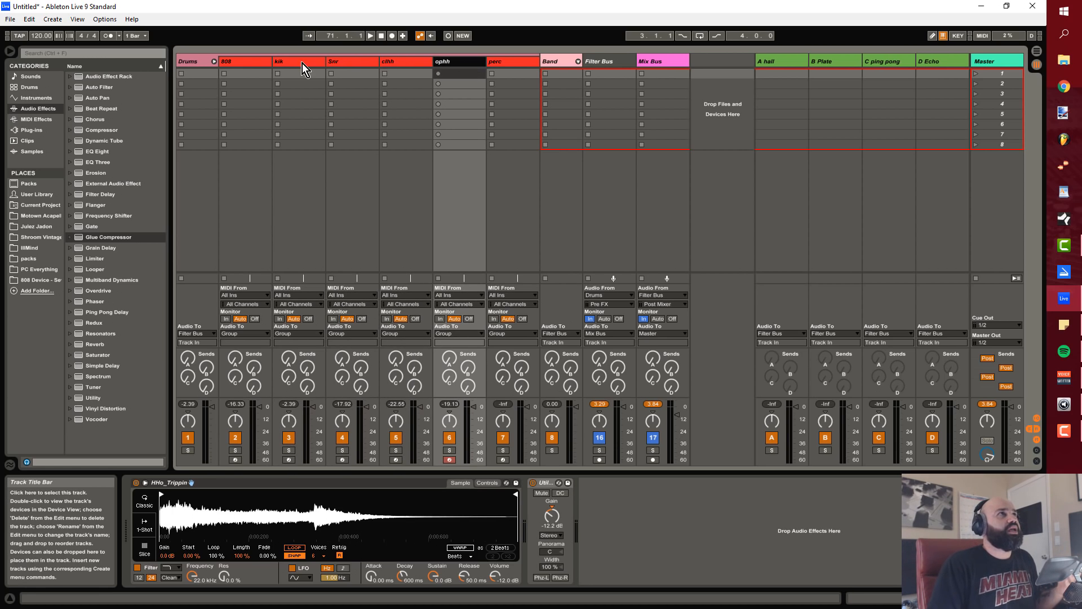
pyautogui.click(249, 61)
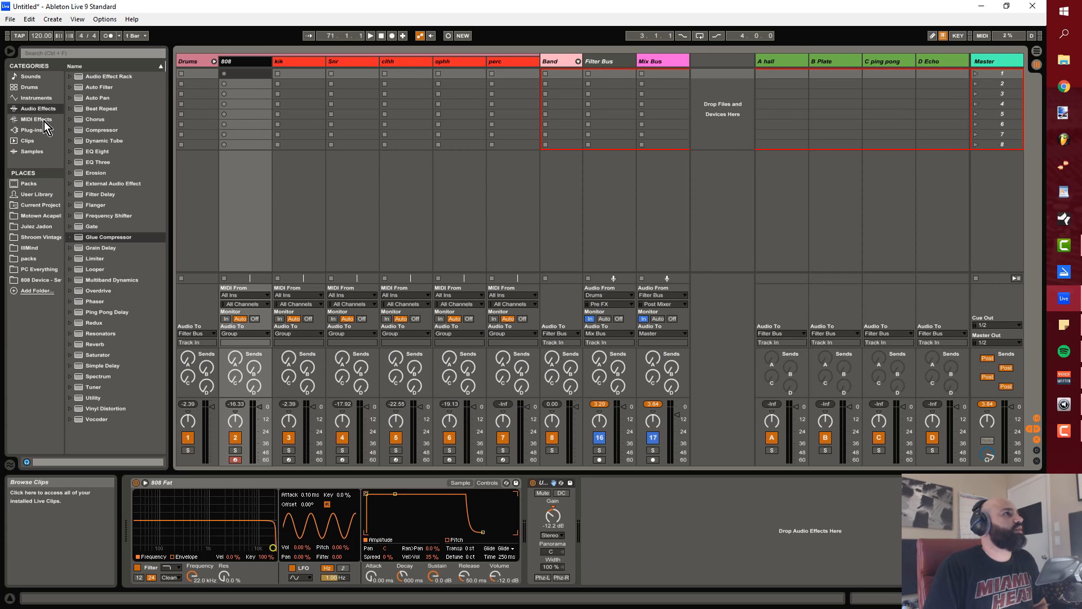
# Step: Locate the Utility audio effect in the browser and check the Utility device on the kik through perc tracks
pyautogui.click(105, 396)
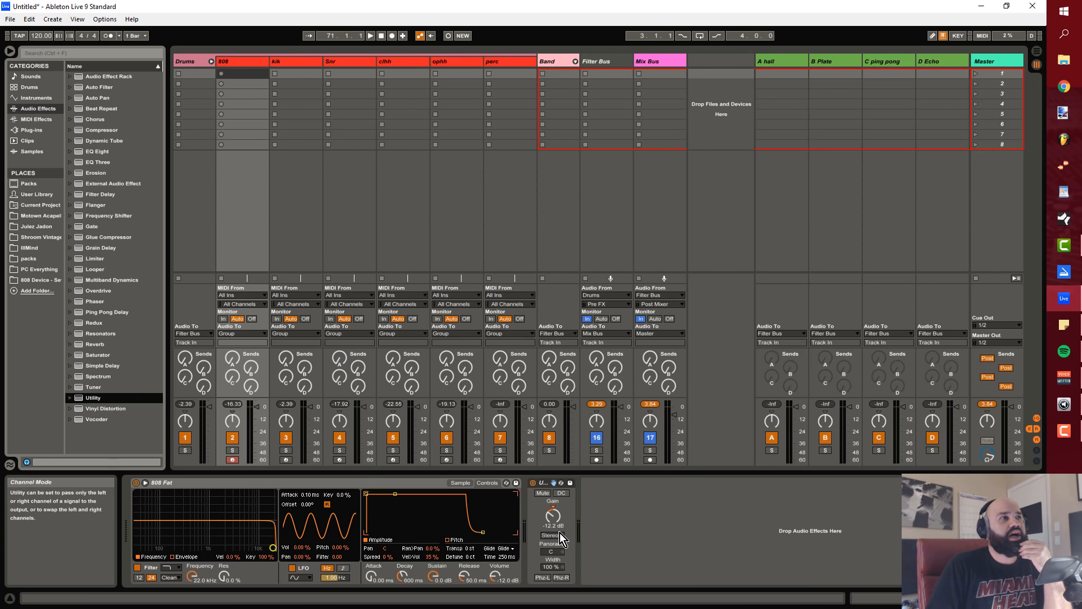
pyautogui.click(302, 61)
pyautogui.click(351, 67)
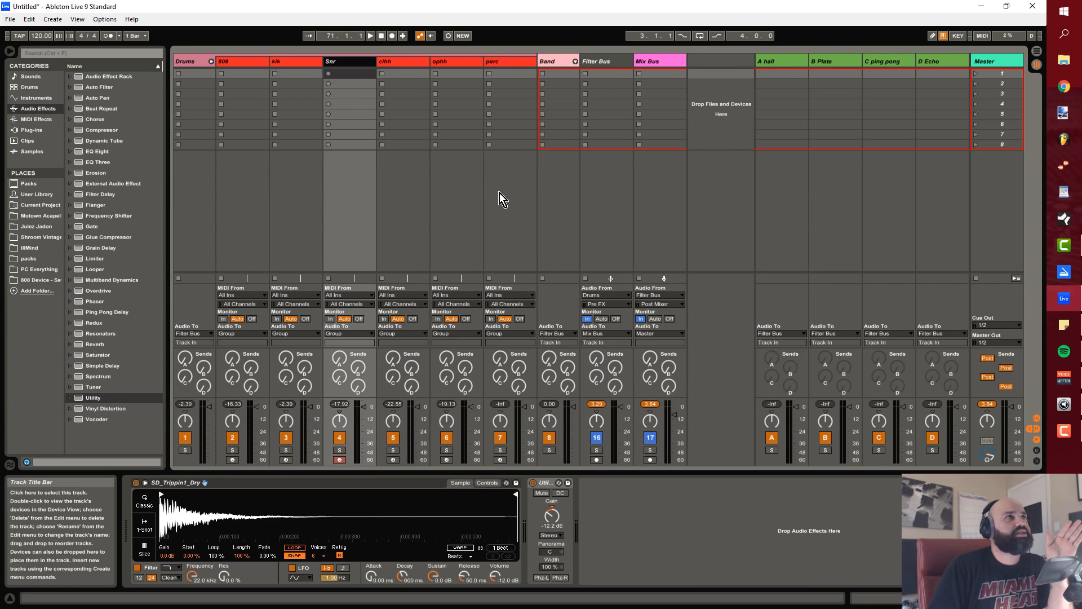
pyautogui.click(408, 62)
pyautogui.click(459, 65)
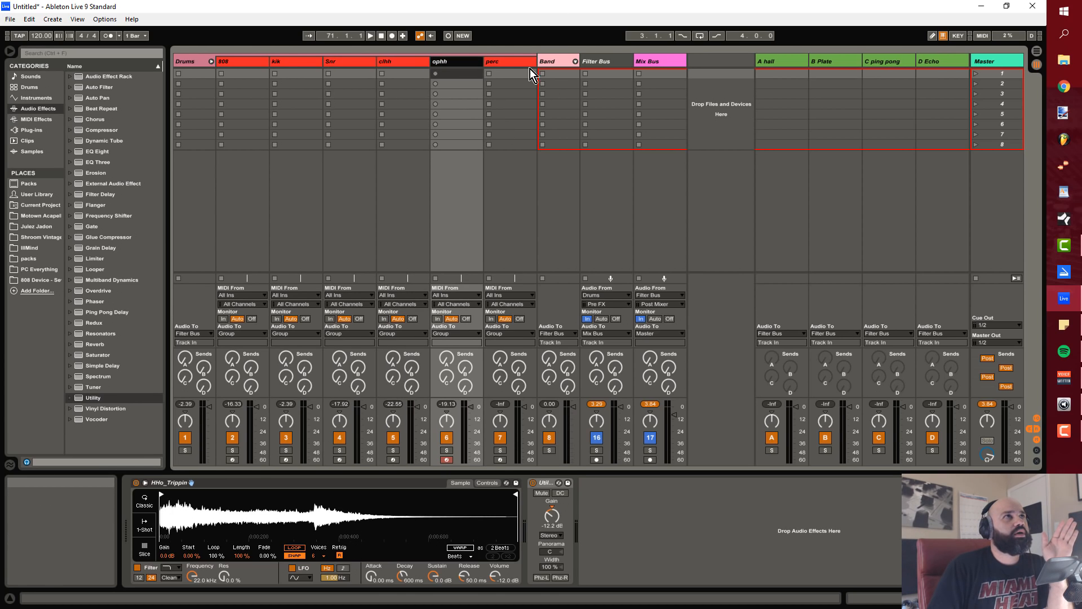
pyautogui.click(507, 62)
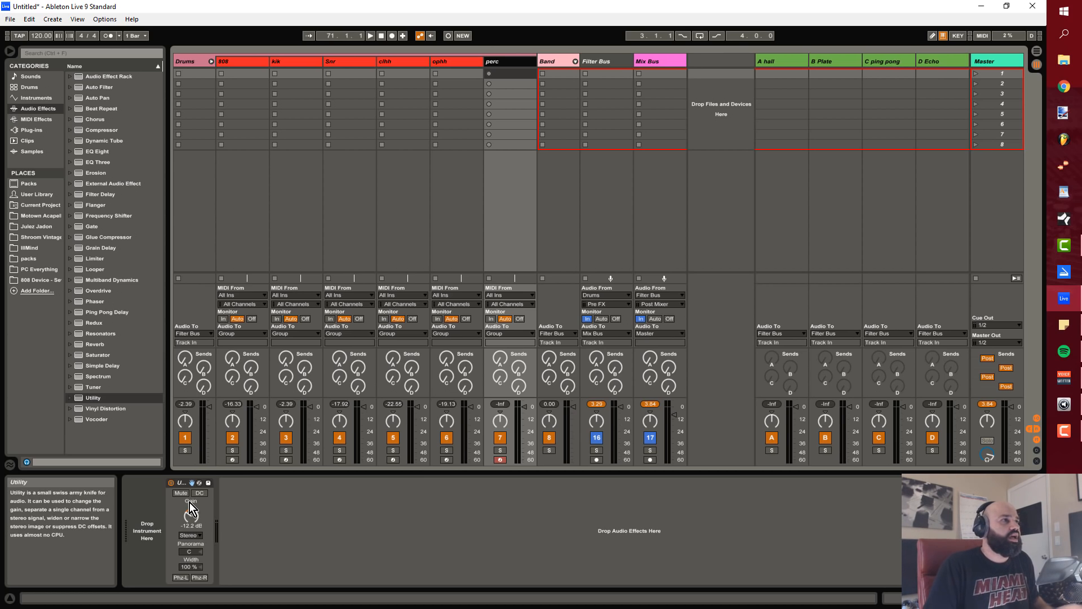
# Step: Go through the drum tracks once more from 808 to perc to compare their device chains
pyautogui.click(244, 195)
pyautogui.click(294, 209)
pyautogui.click(374, 217)
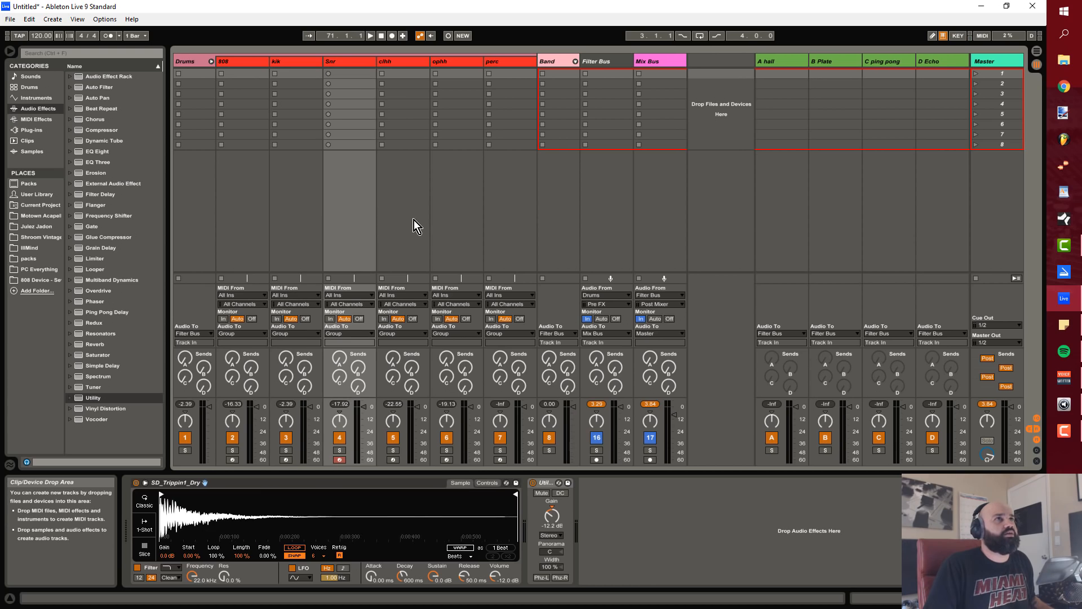
pyautogui.click(413, 220)
pyautogui.click(510, 220)
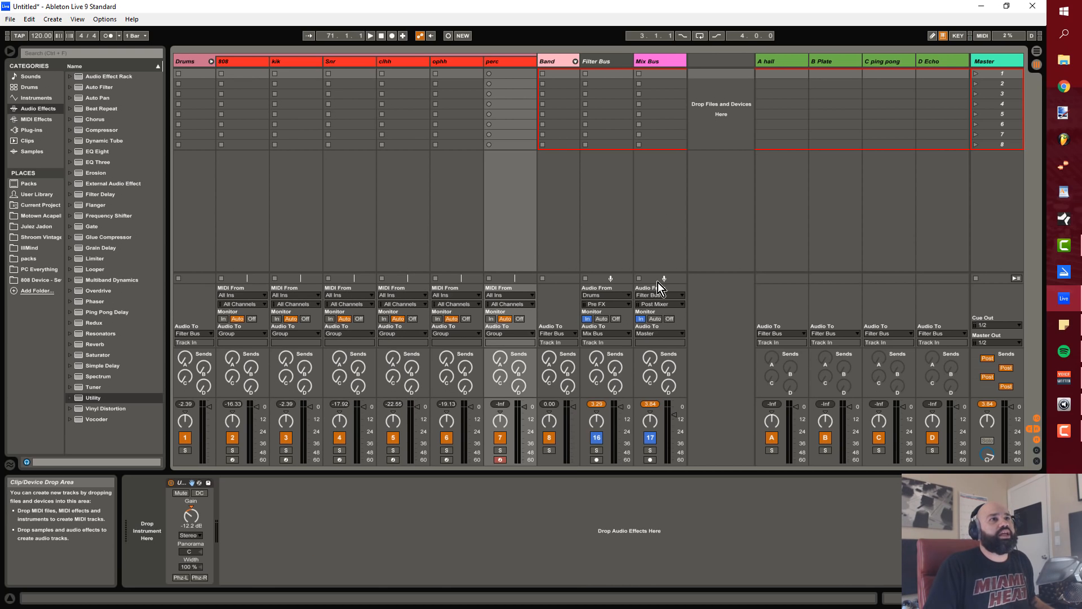
# Step: Expand the Band group, inspect the 9 Omnisphere track's devices and view the remaining band and bus tracks
pyautogui.click(575, 61)
pyautogui.click(620, 194)
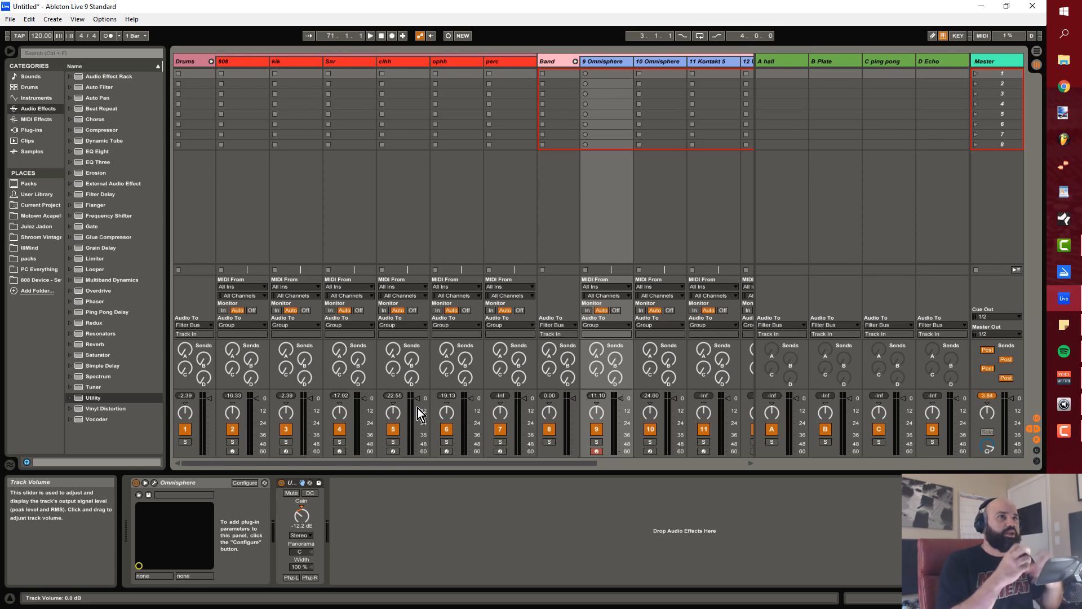
pyautogui.moveTo(471, 462); pyautogui.dragTo(712, 461)
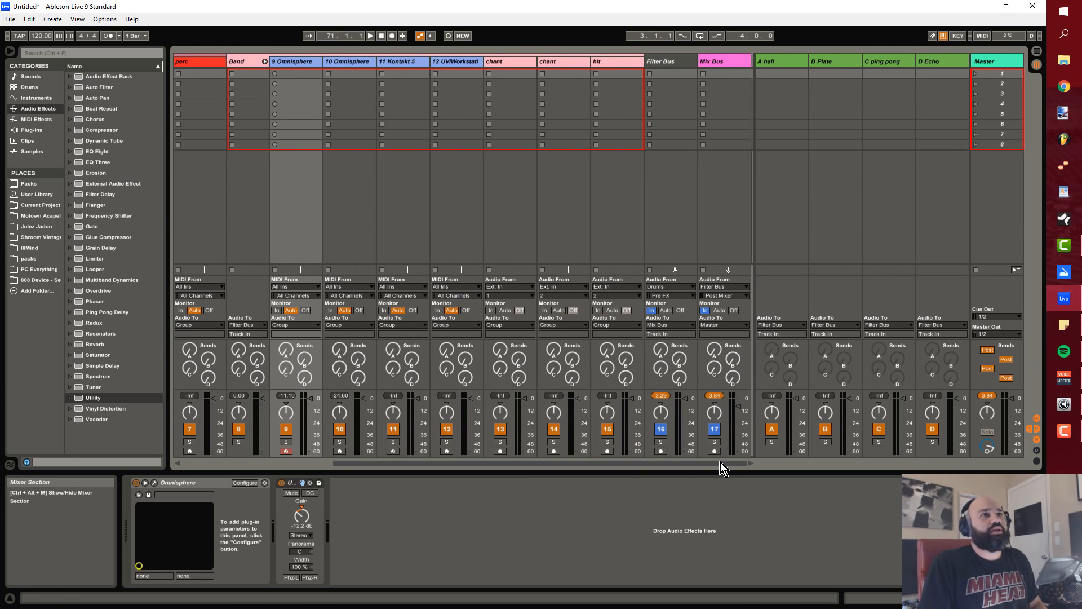
pyautogui.moveTo(716, 463)
pyautogui.mouseDown()
pyautogui.moveTo(585, 462)
pyautogui.moveTo(710, 462)
pyautogui.mouseUp()
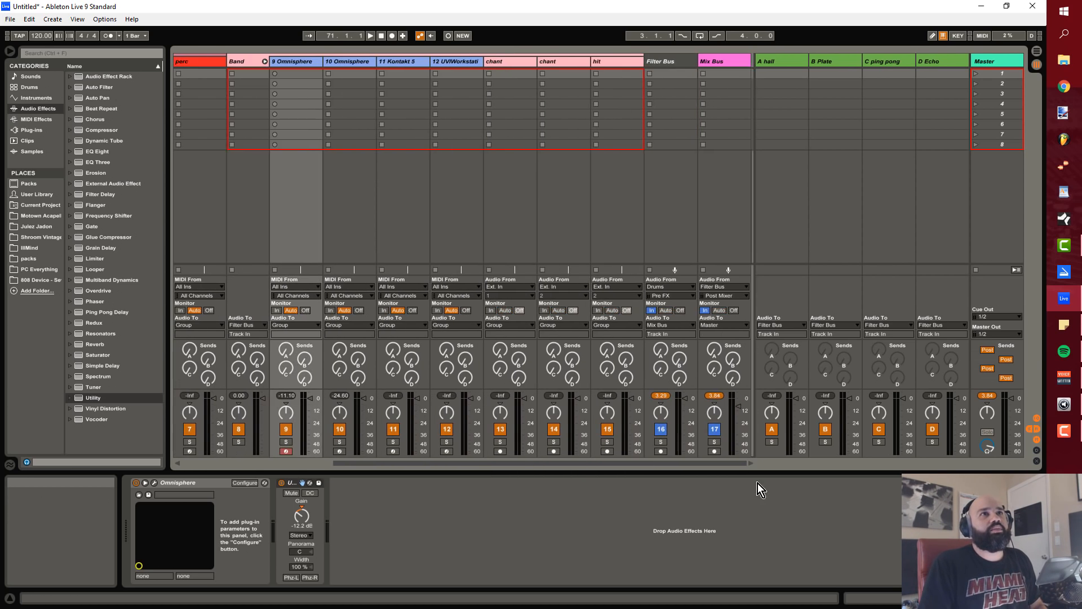
# Step: Inspect the effects on the A hall, B Plate, C ping pong and D Echo return tracks in Session View
pyautogui.click(790, 228)
pyautogui.click(840, 220)
pyautogui.click(896, 224)
pyautogui.click(927, 224)
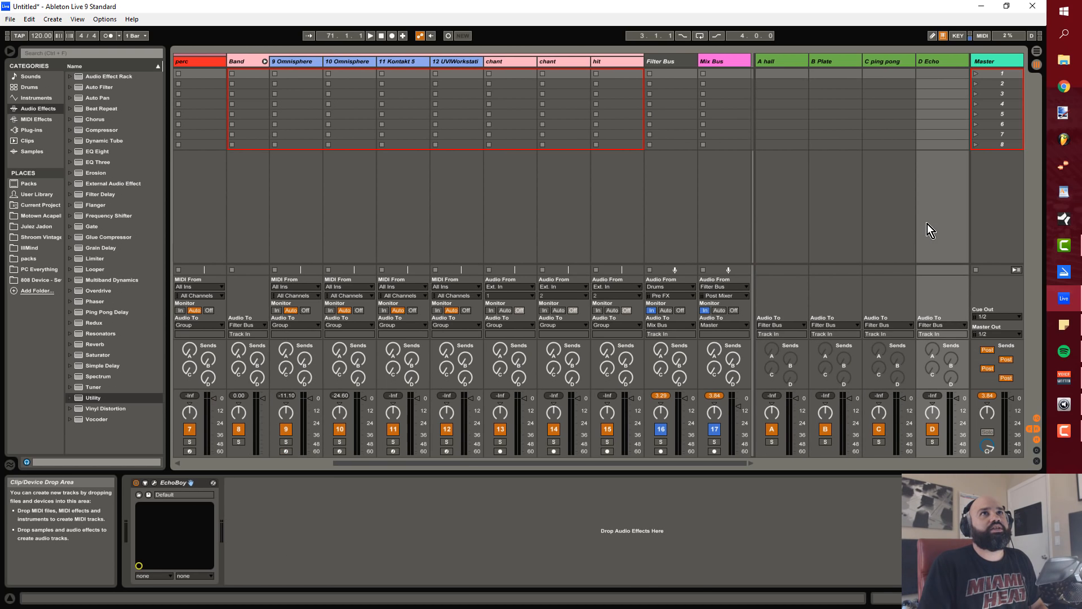
pyautogui.click(787, 242)
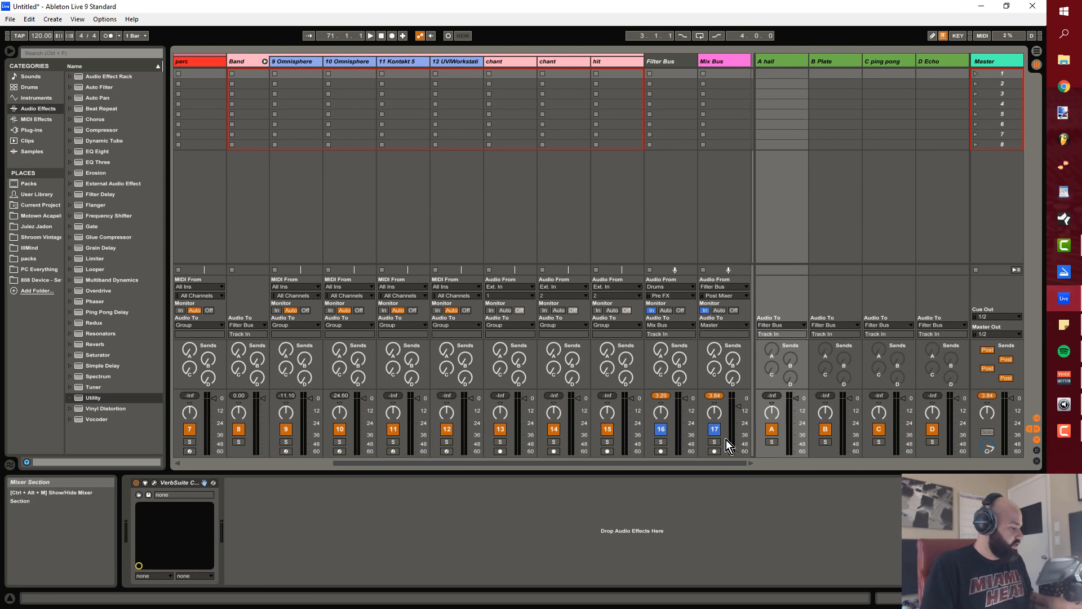
# Step: Switch to Arrangement View and check the track options available for the Filter Bus
pyautogui.press('Tab')
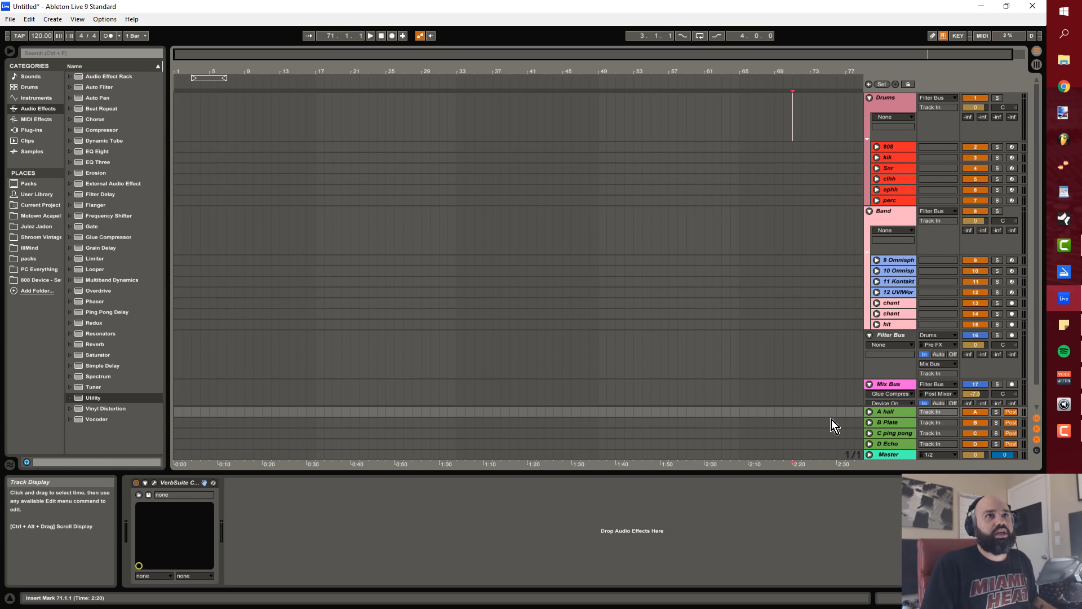
pyautogui.rightClick(897, 370)
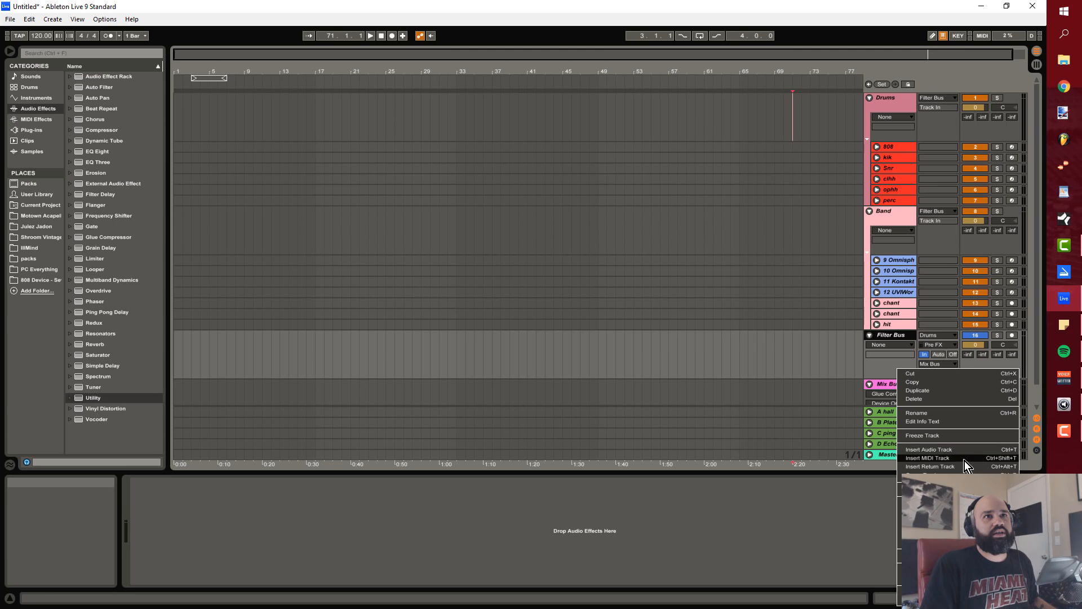
pyautogui.click(738, 525)
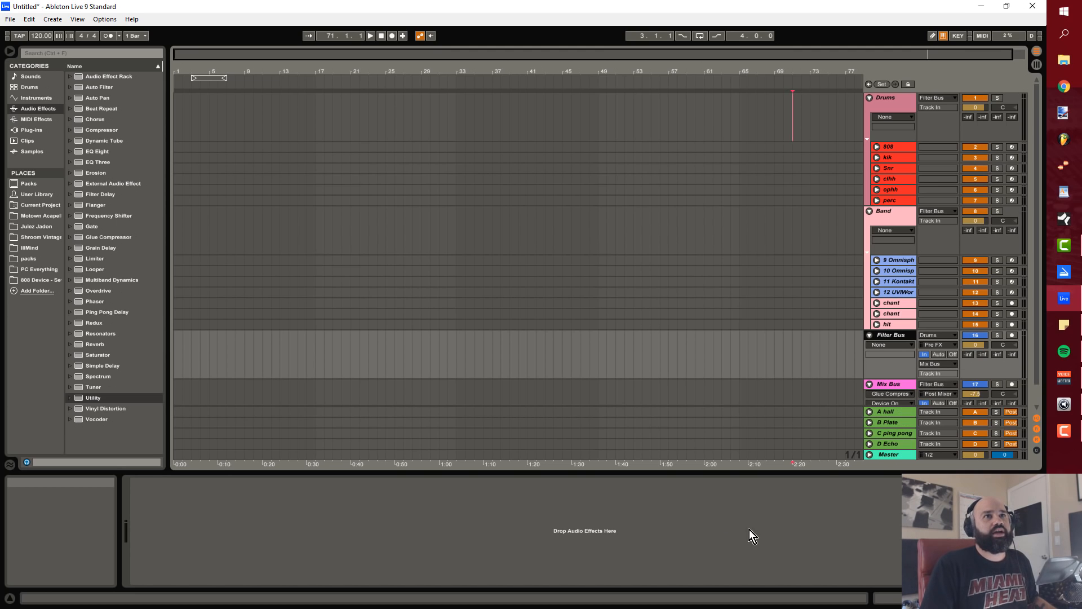
# Step: Review the effects on the four return tracks from A hall to D Echo in Arrangement View
pyautogui.click(901, 414)
pyautogui.click(900, 422)
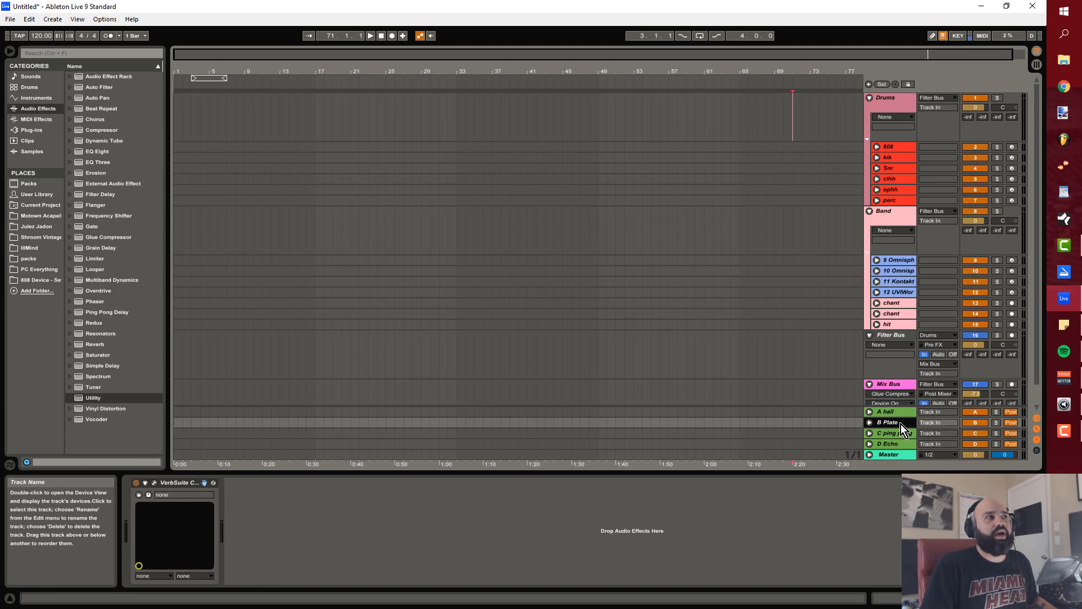
pyautogui.click(900, 434)
pyautogui.click(899, 443)
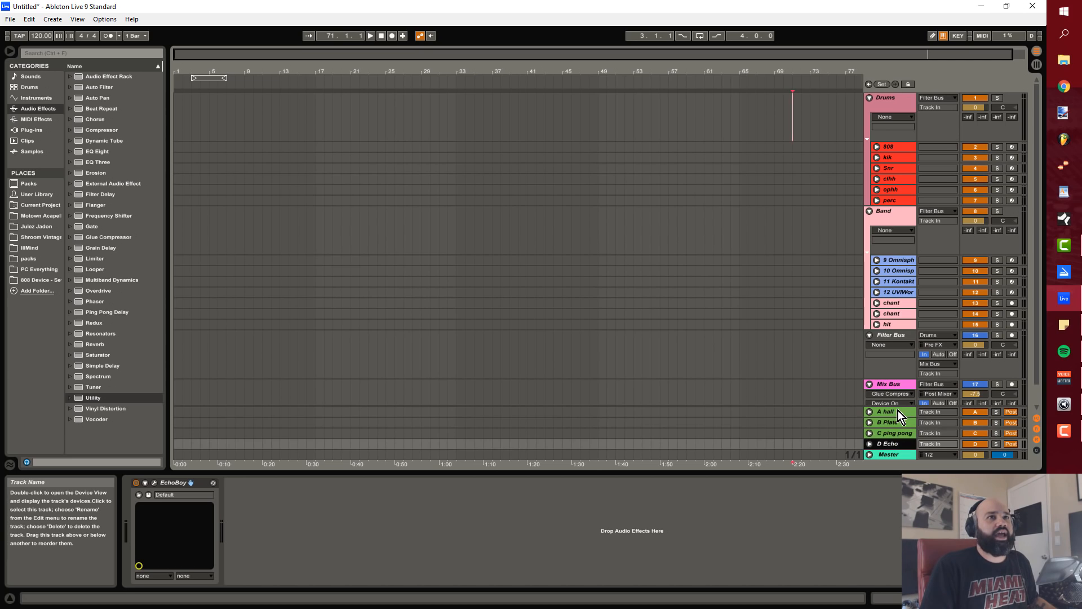
# Step: Display the A hall return's VerbSuite Classics device, collapsing and expanding it in the device chain
pyautogui.click(883, 413)
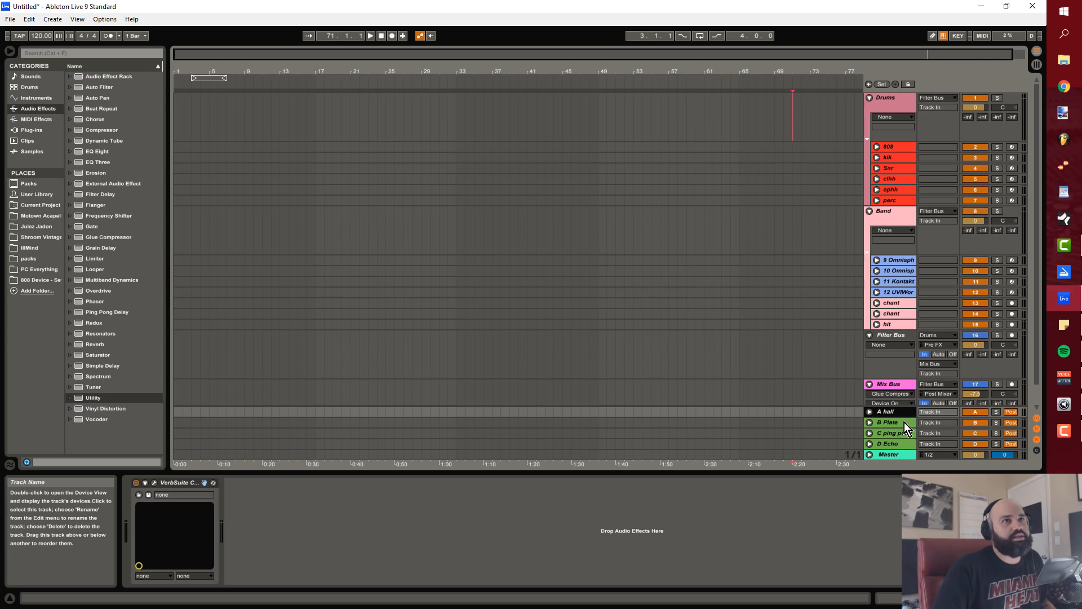
pyautogui.doubleClick(175, 483)
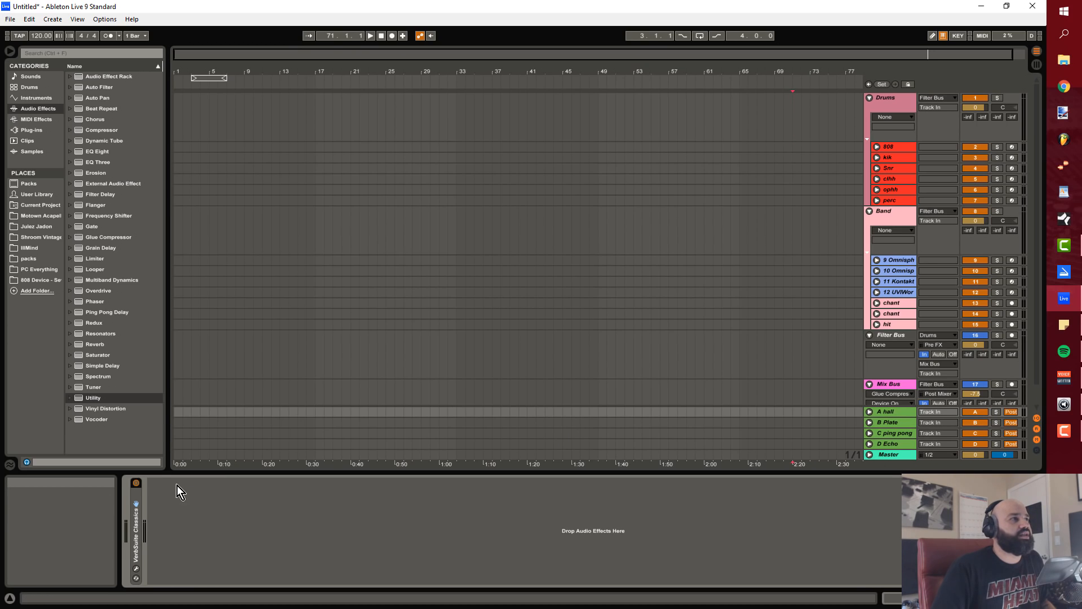
pyautogui.doubleClick(136, 513)
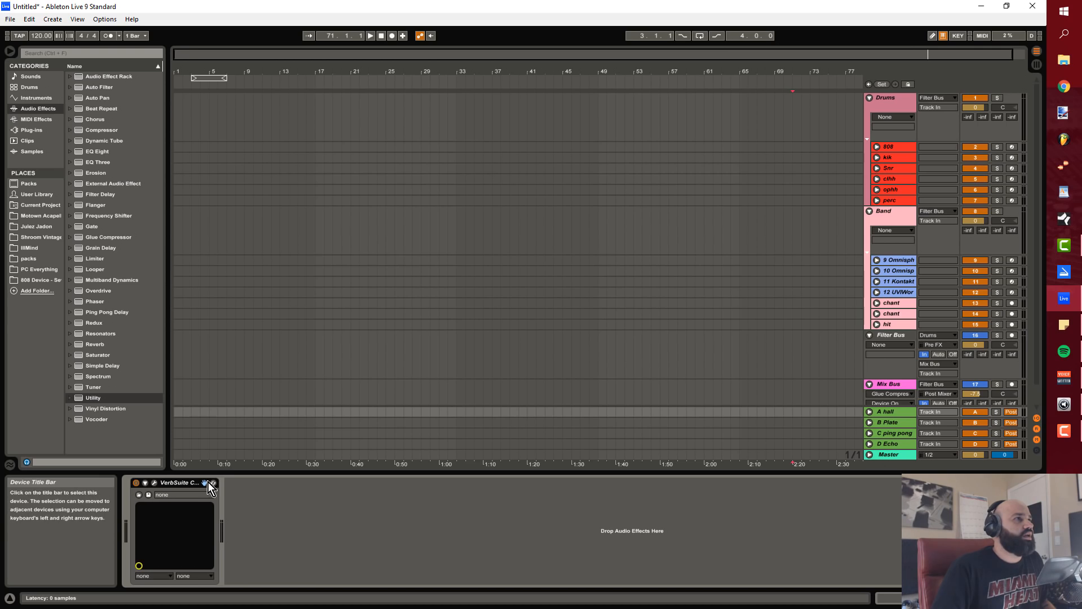
# Step: Collapse and re-expand the A hall return's VerbSuite Classics device and place its X-Y control point within the pad
pyautogui.click(145, 483)
pyautogui.click(146, 483)
pyautogui.doubleClick(176, 483)
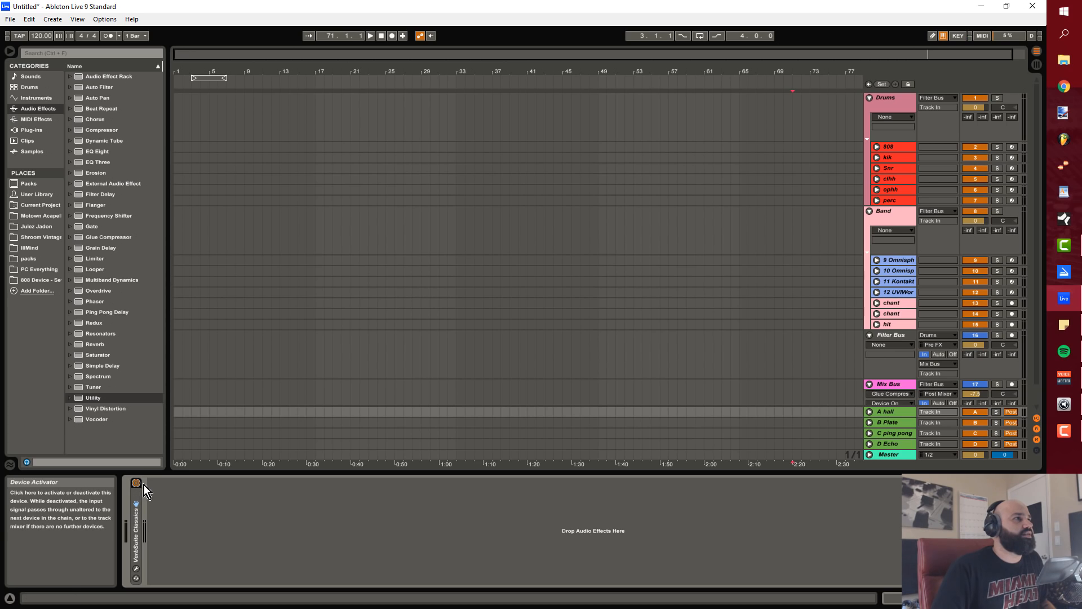
pyautogui.doubleClick(140, 506)
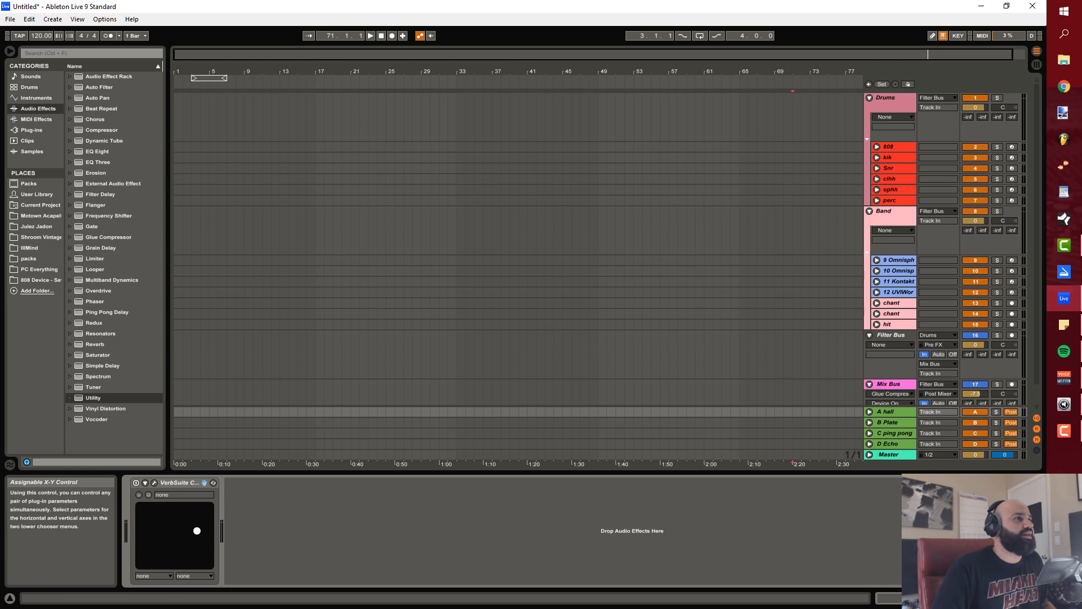
pyautogui.click(162, 541)
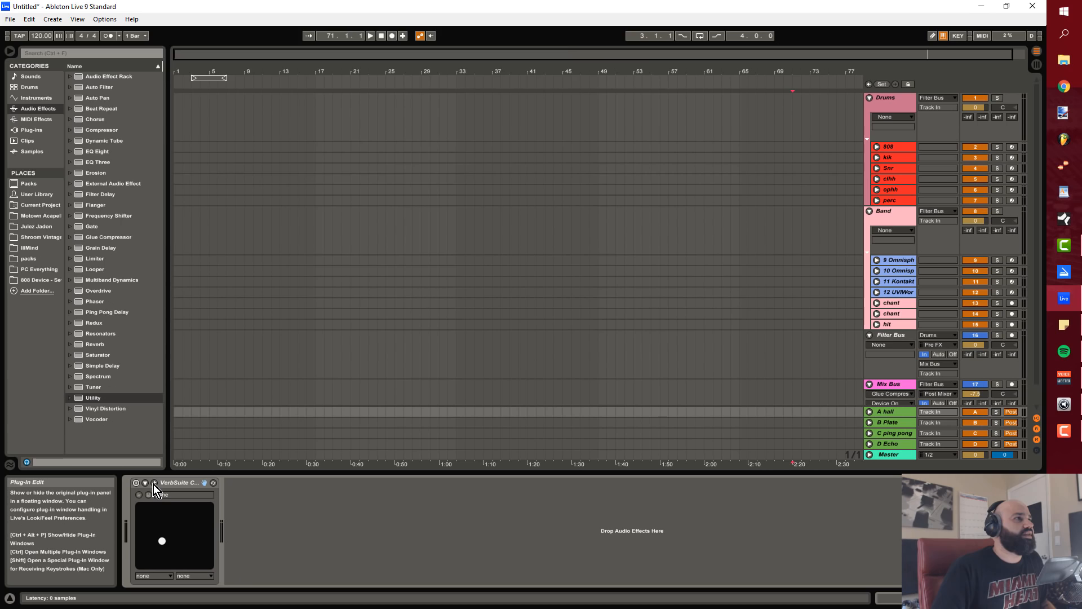
# Step: View the plug-in windows of VerbSuite Classics on A hall and EchoBoy on C ping pong, closing each one
pyautogui.click(154, 483)
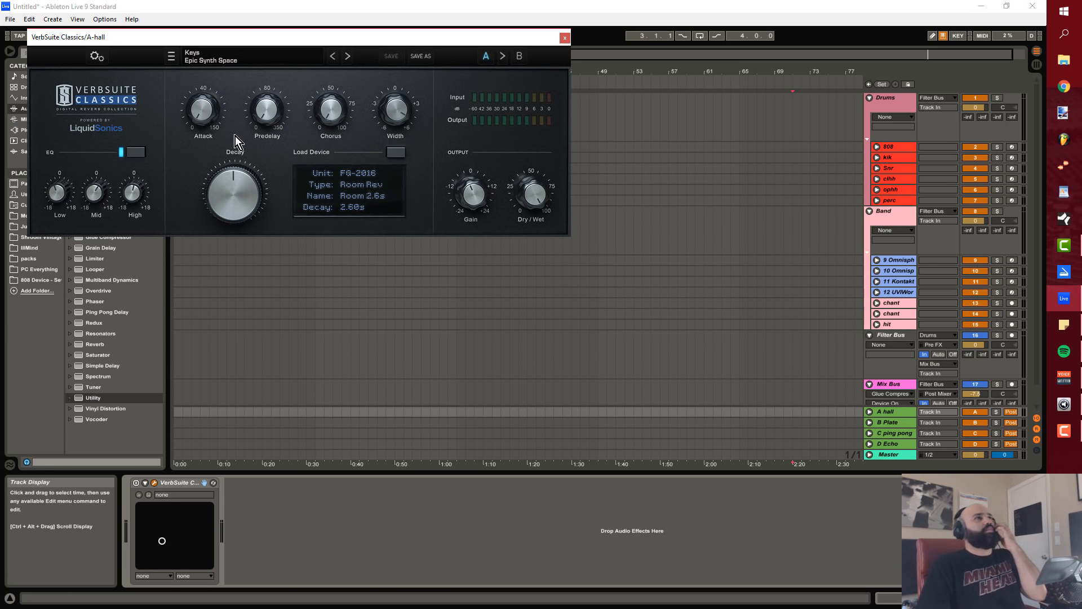
pyautogui.click(564, 38)
pyautogui.click(896, 433)
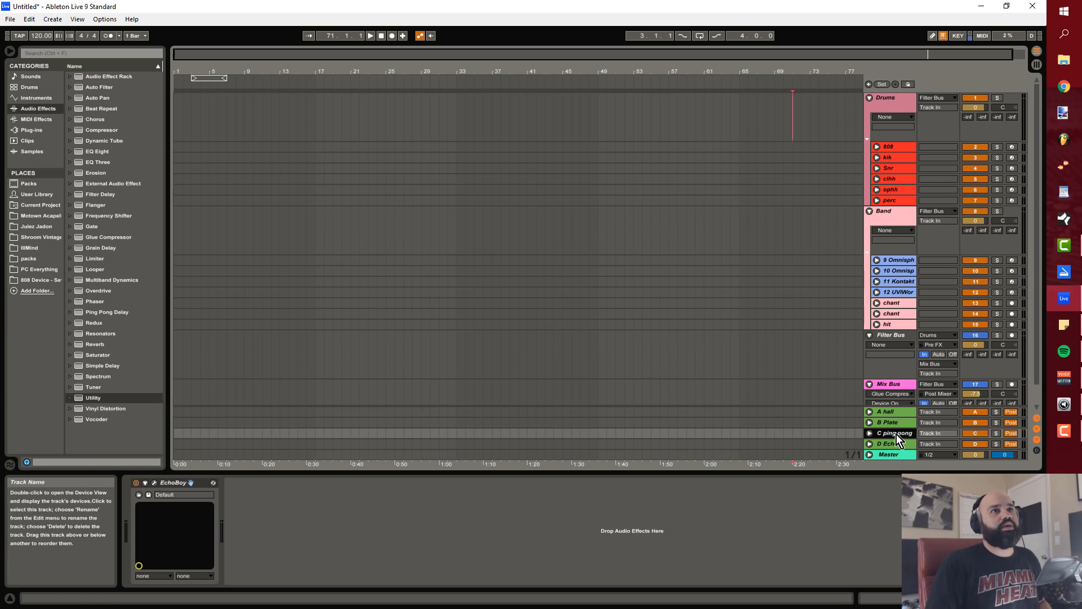
pyautogui.click(153, 482)
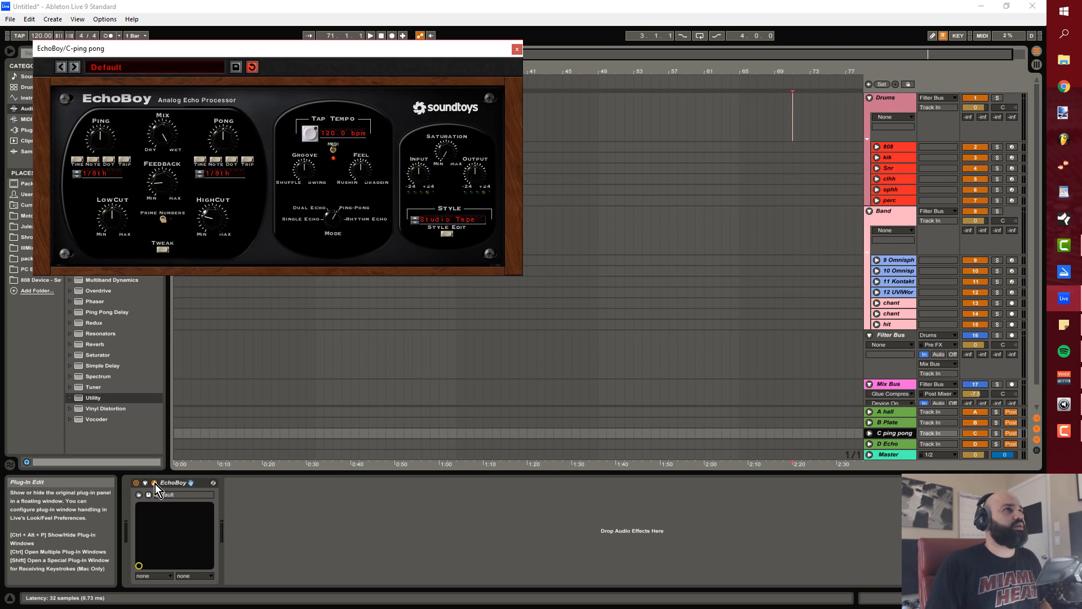
pyautogui.click(517, 50)
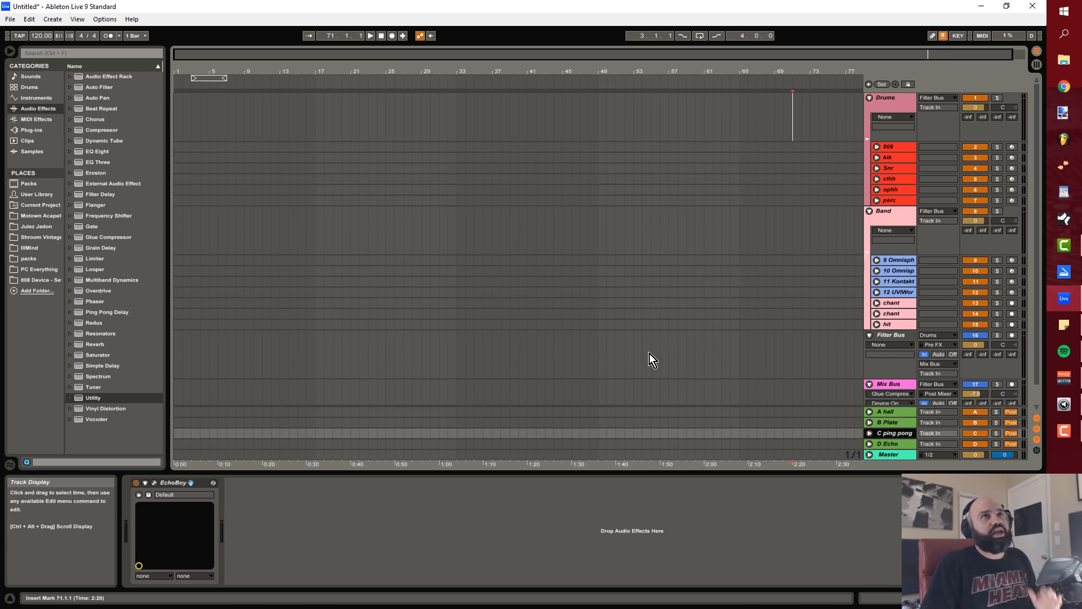
# Step: Save the current set as the default Live Set in the preferences, overwriting the existing default
pyautogui.scroll(-1, 649, 353)
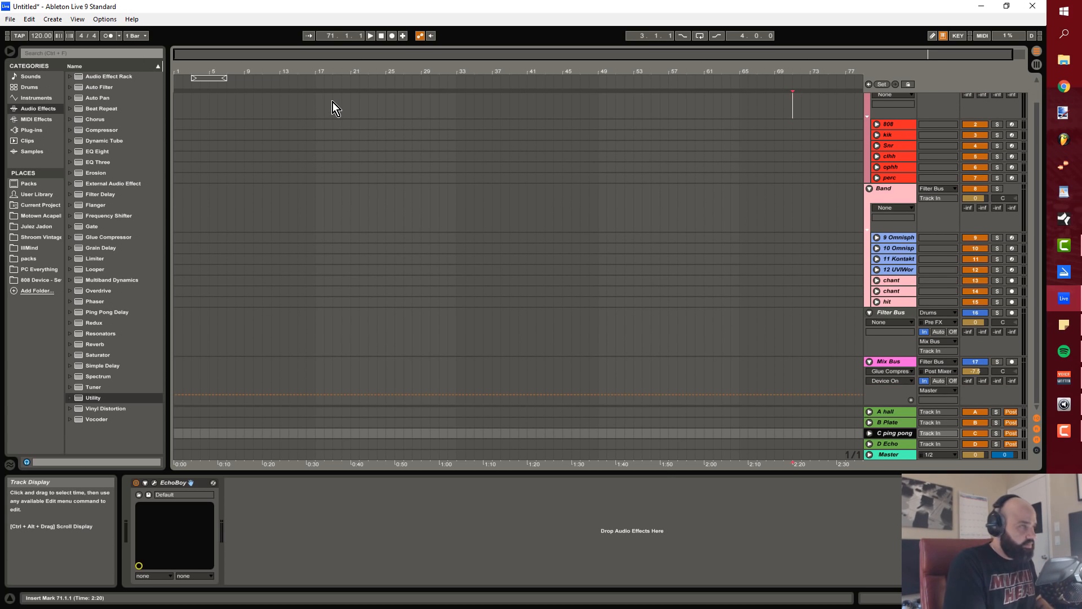
pyautogui.hotkey('ctrl', ',')
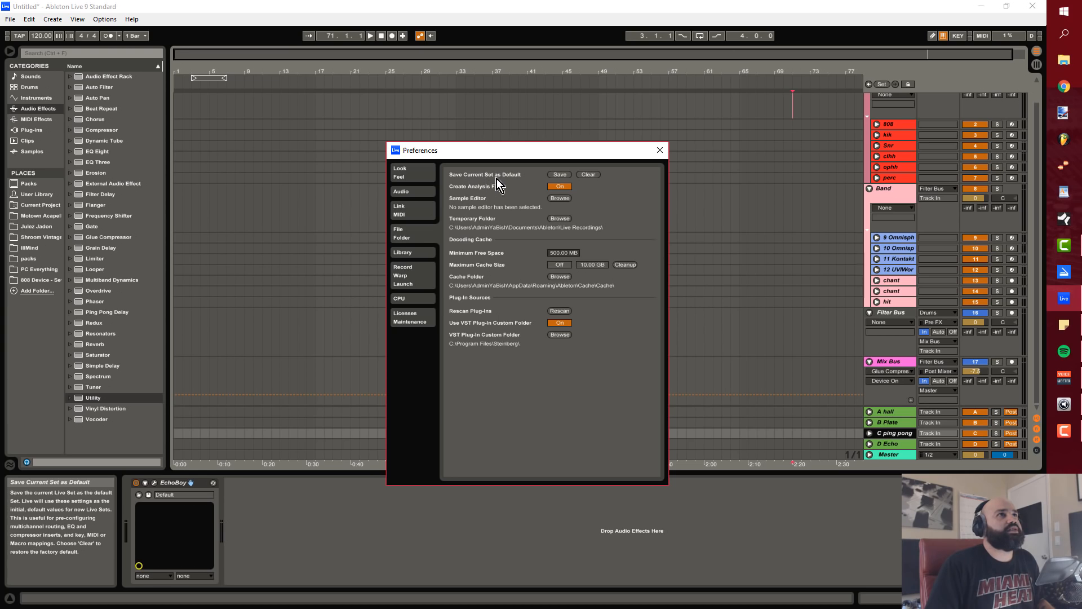
pyautogui.click(560, 175)
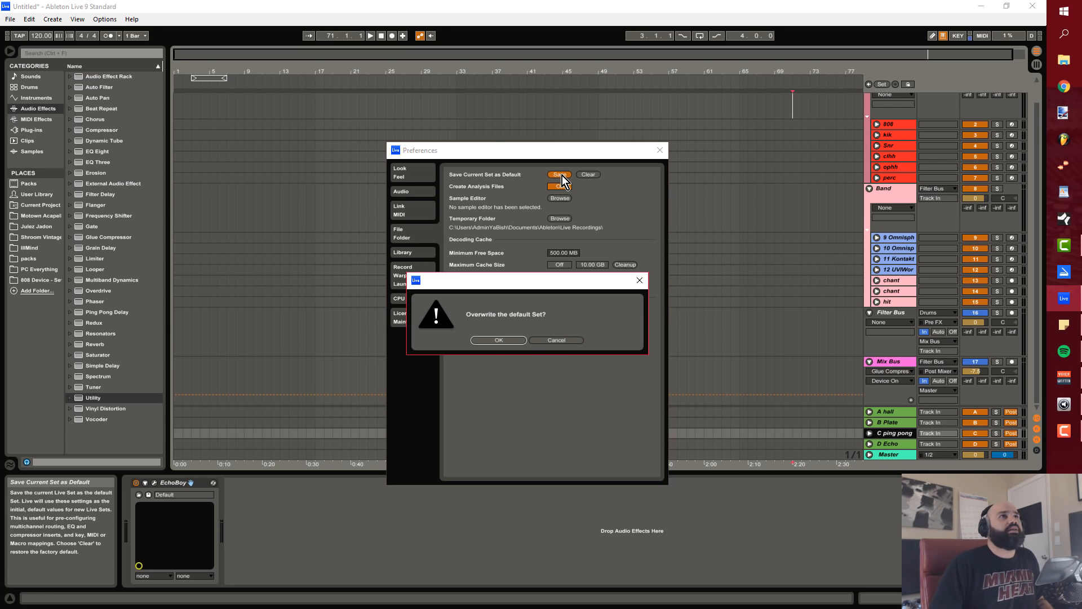
pyautogui.click(519, 340)
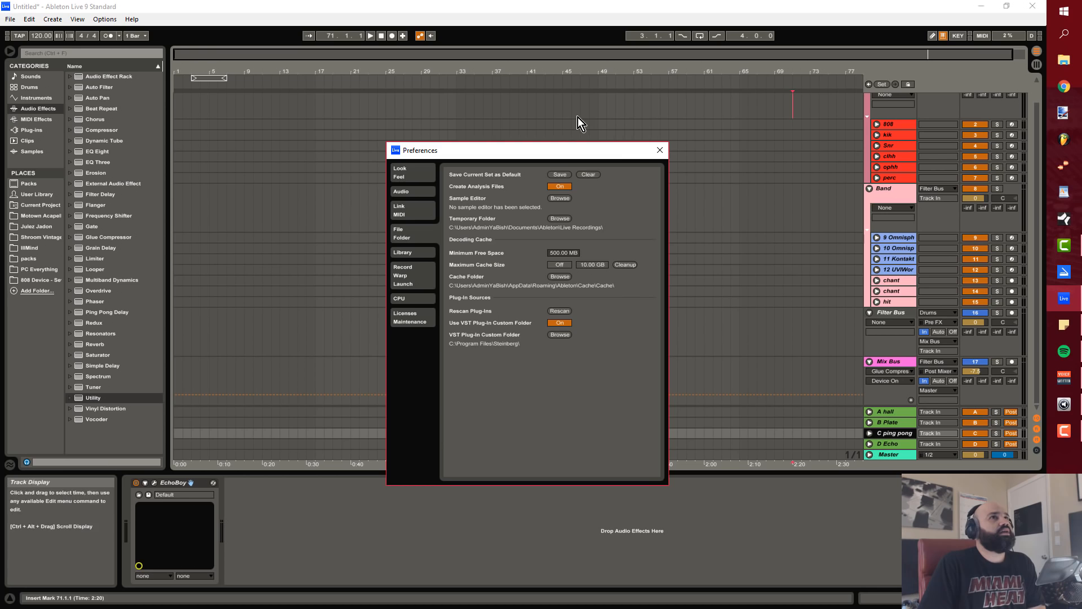
pyautogui.click(660, 151)
# Step: Start a new Live Set from the default template without saving changes to the current set
pyautogui.click(10, 19)
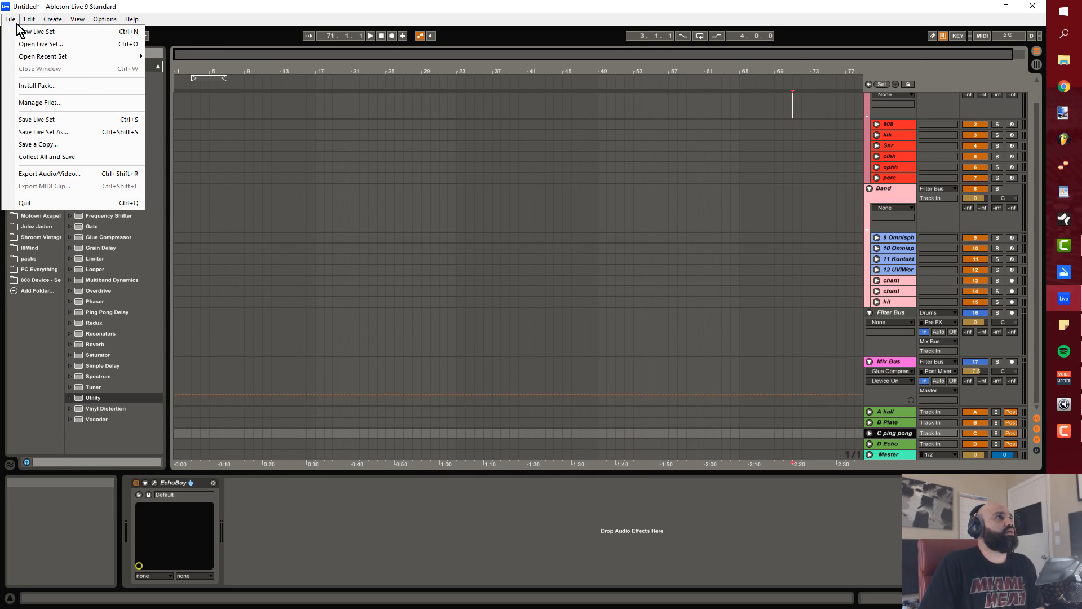
pyautogui.click(59, 33)
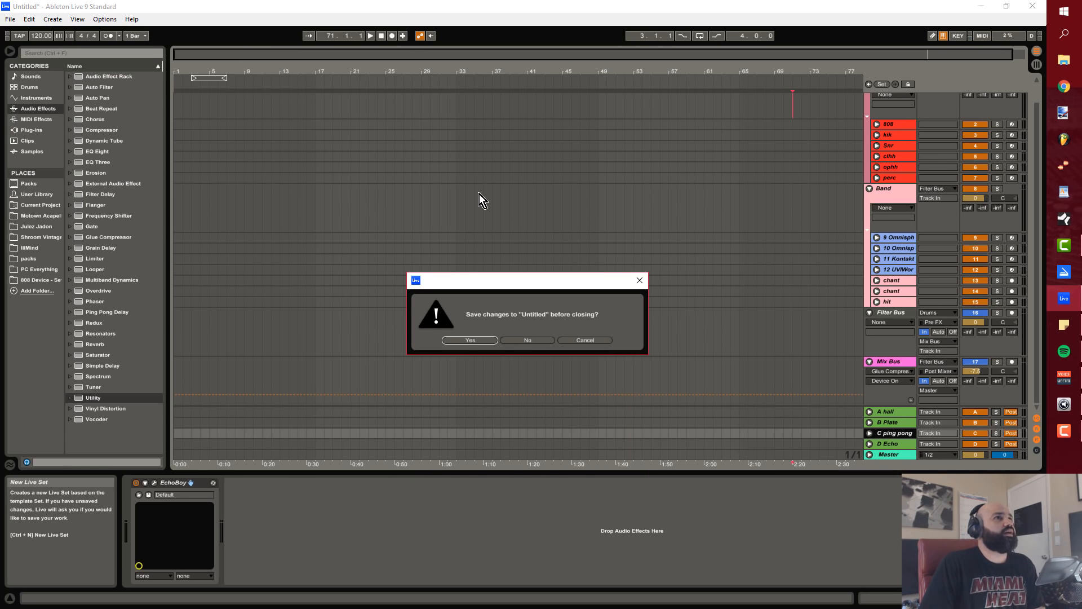
pyautogui.click(528, 340)
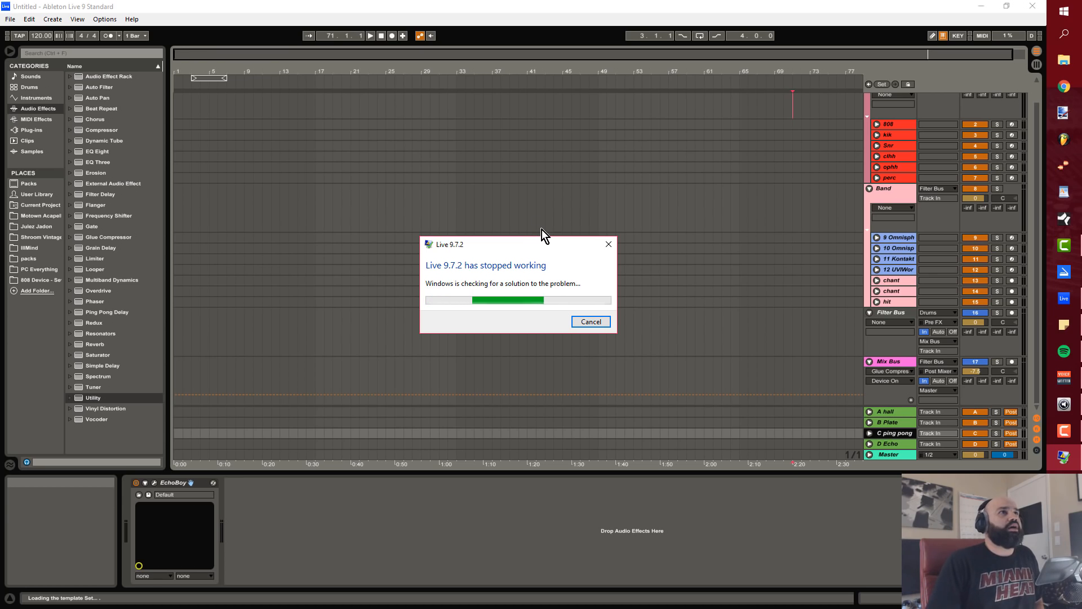
# Step: Close the crashed program, relaunch Ableton Live and dismiss the Report a Crash view
pyautogui.click(591, 322)
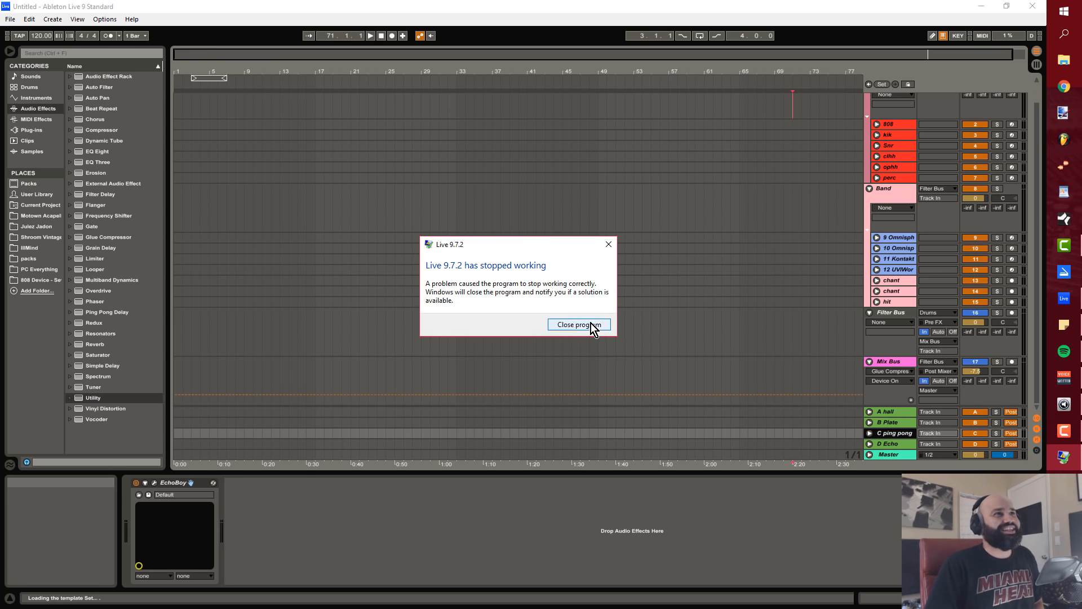
pyautogui.click(591, 323)
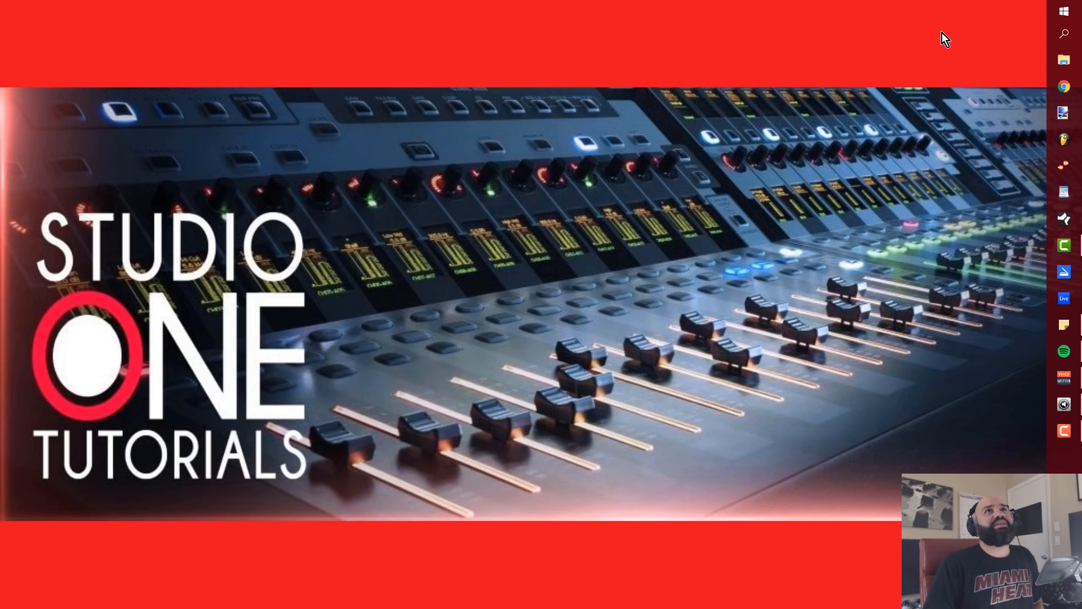
pyautogui.click(1066, 298)
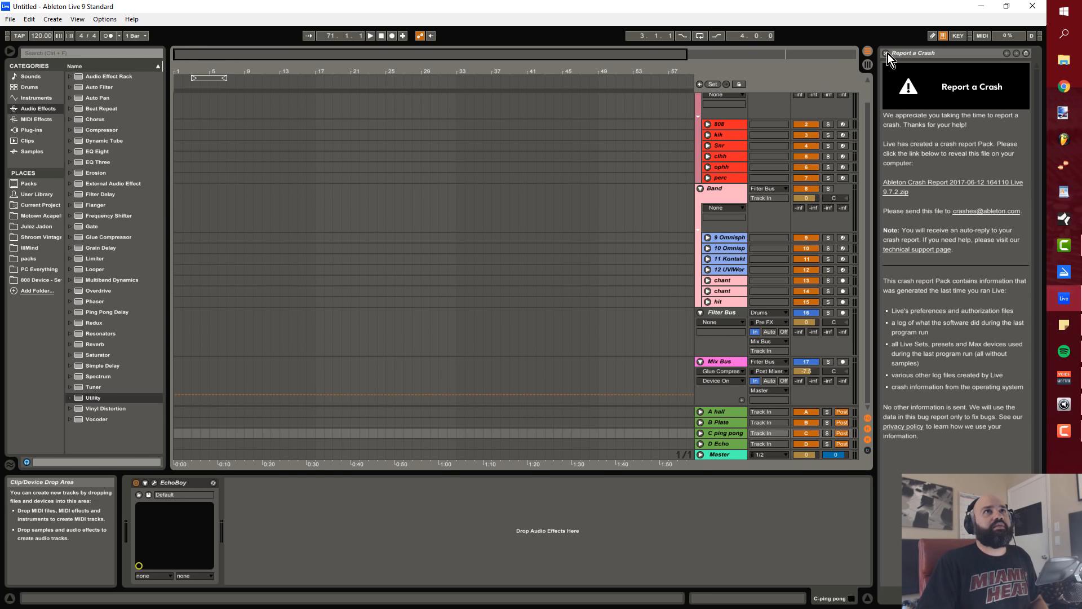
pyautogui.click(887, 53)
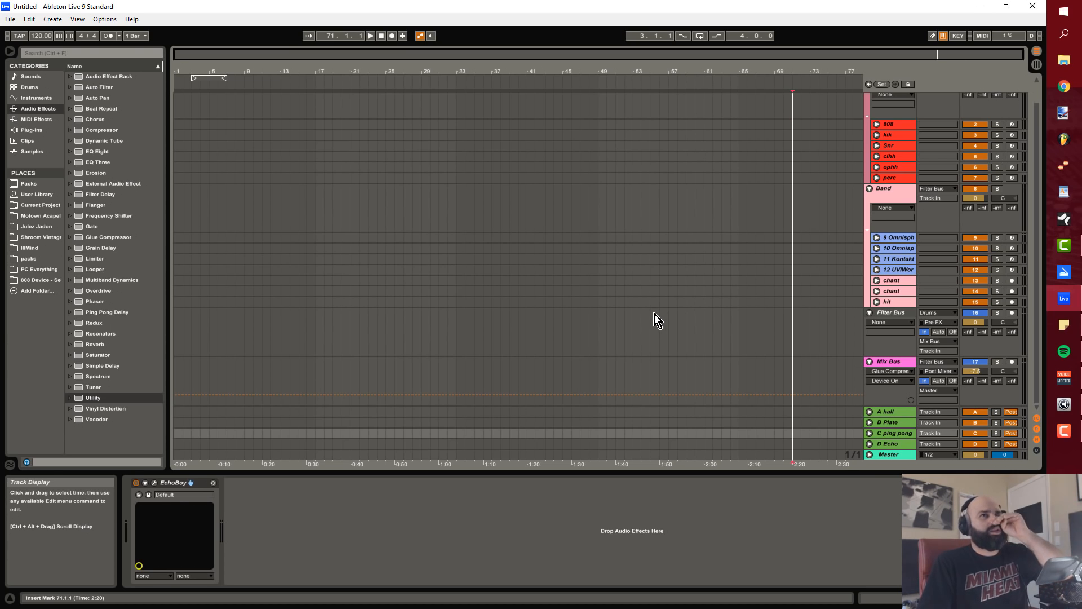
pyautogui.scroll(1, 654, 301)
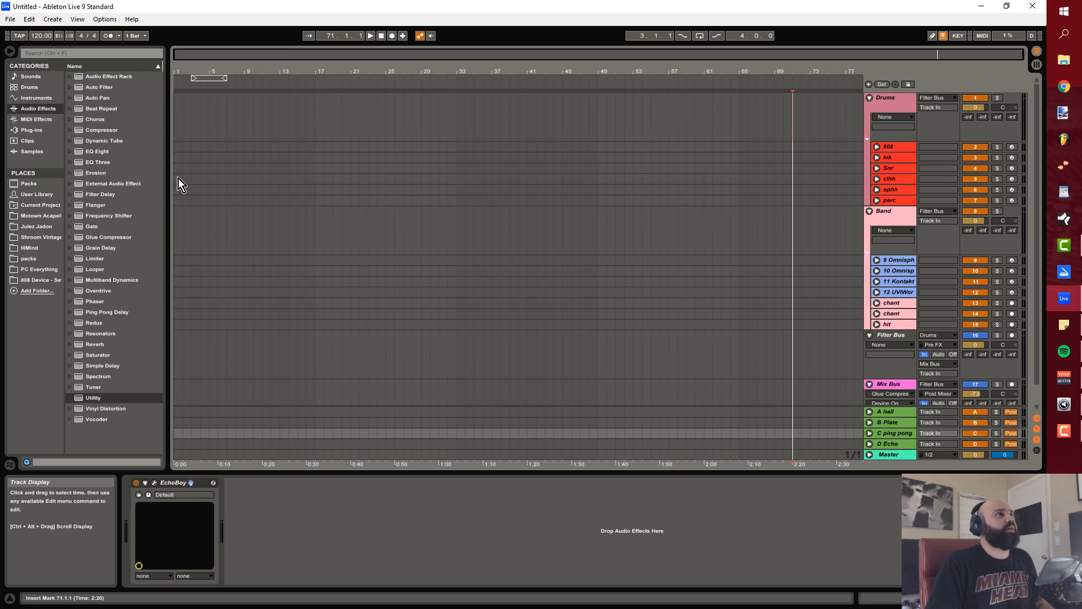
# Step: Hide the browser and move the four-bar arrangement loop to start at 1.1.1, selecting its time range
pyautogui.click(12, 52)
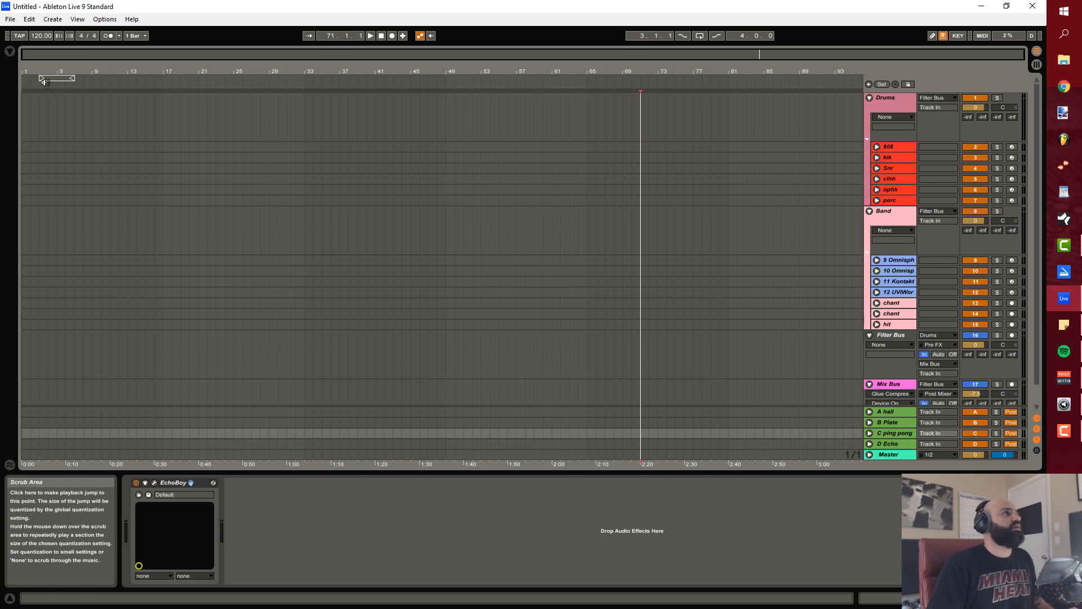
pyautogui.moveTo(45, 80)
pyautogui.mouseDown()
pyautogui.moveTo(25, 79)
pyautogui.moveTo(54, 80)
pyautogui.mouseUp()
pyautogui.click(68, 82)
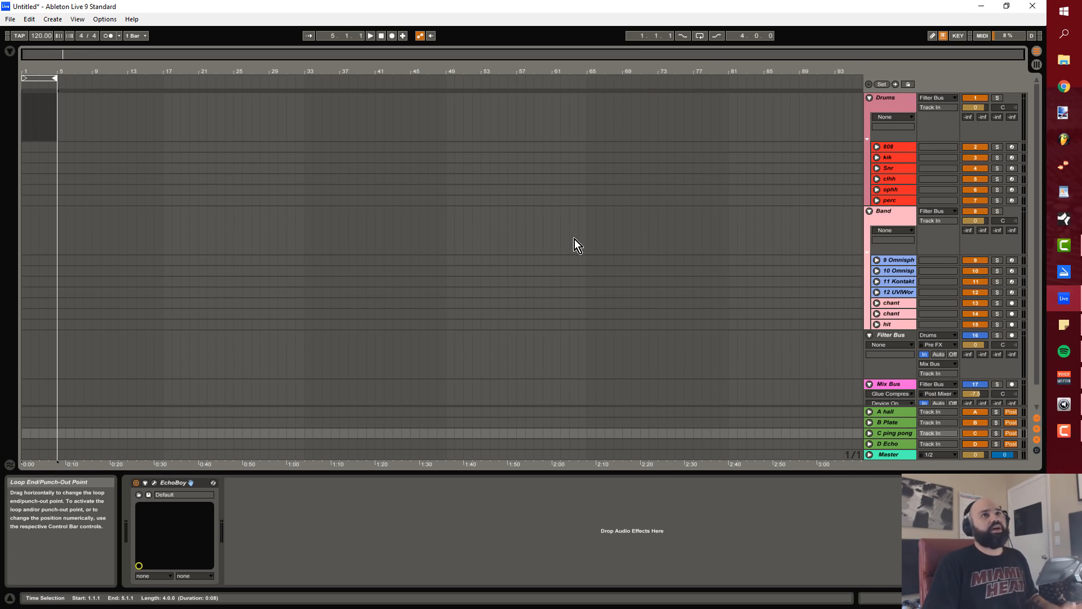